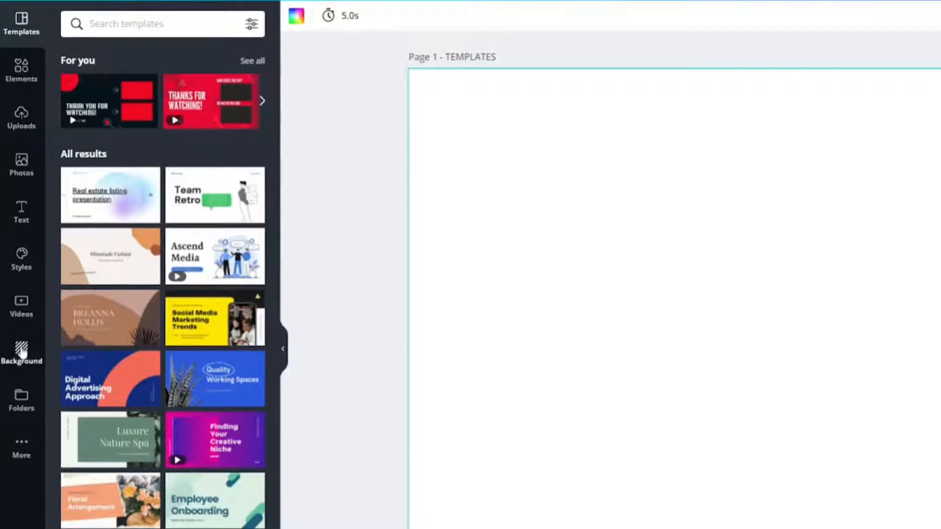
- Remove the Folders and Background categories from the editor's side navigation
{"action": "left_click", "coordinate": [22, 454]}
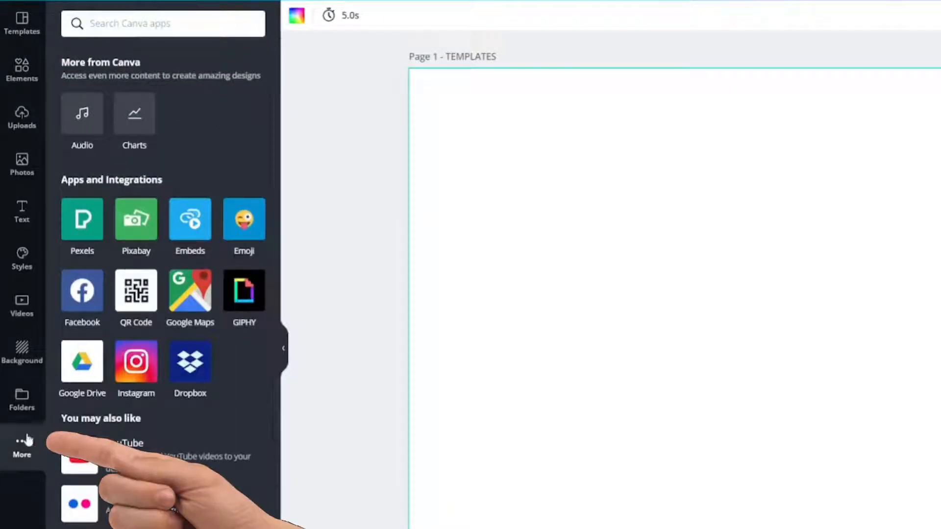
{"action": "left_click", "coordinate": [21, 401]}
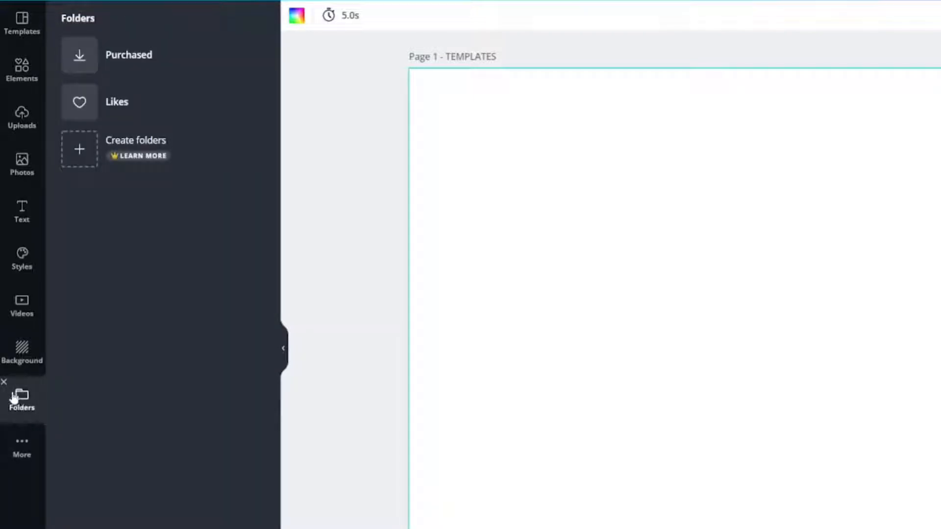
{"action": "left_click", "coordinate": [4, 382]}
{"action": "left_click", "coordinate": [8, 350]}
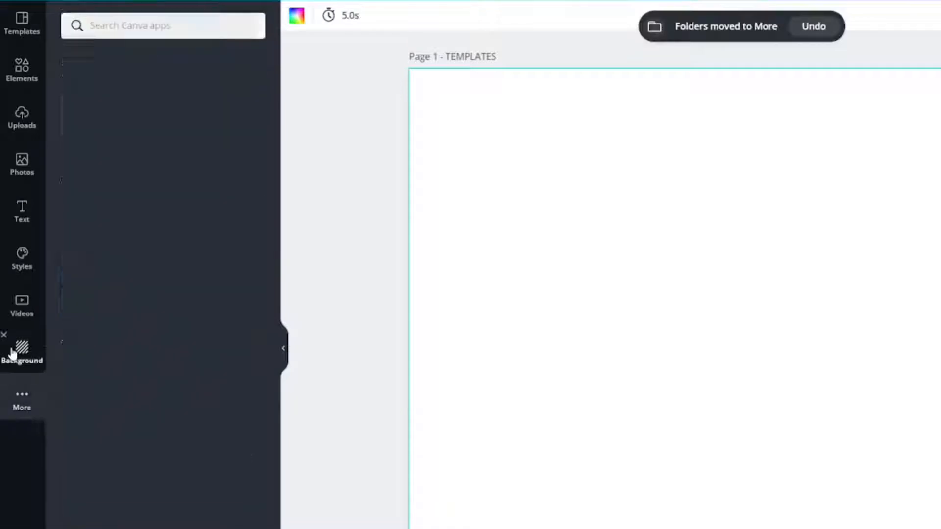
{"action": "left_click", "coordinate": [4, 337]}
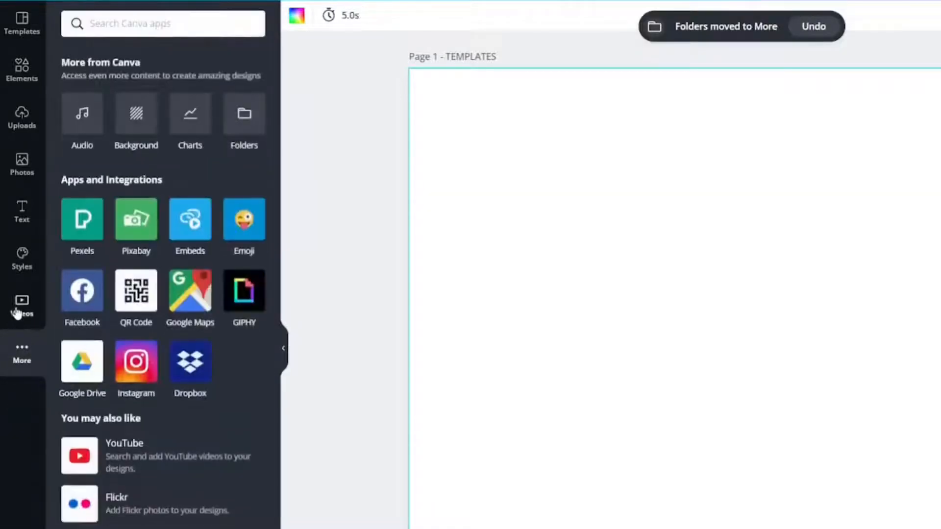
- Remove the Videos and Styles categories from the editor's side navigation
{"action": "left_click", "coordinate": [17, 312]}
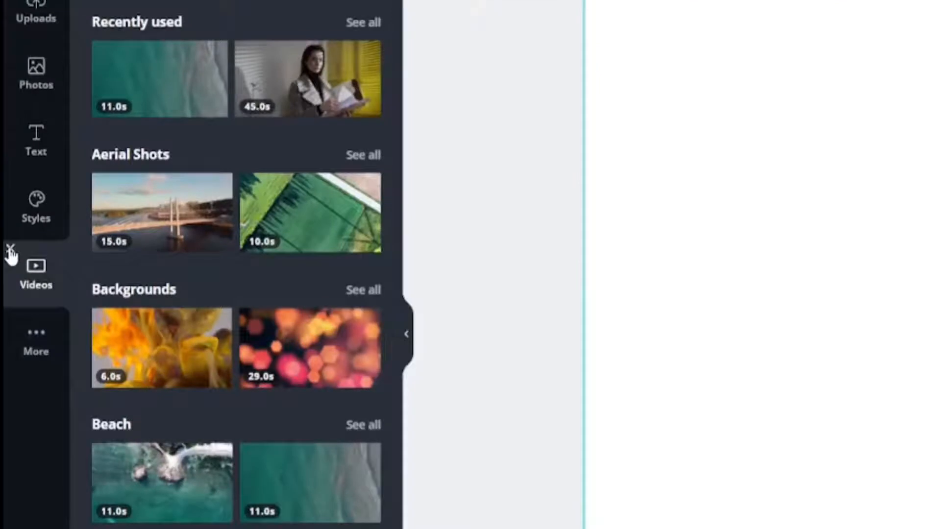
{"action": "left_click", "coordinate": [10, 248]}
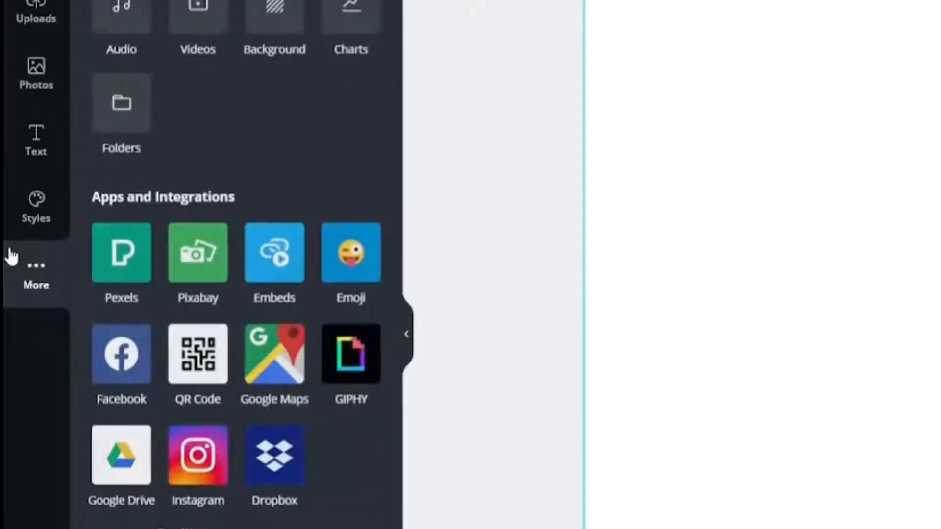
{"action": "left_click", "coordinate": [23, 206]}
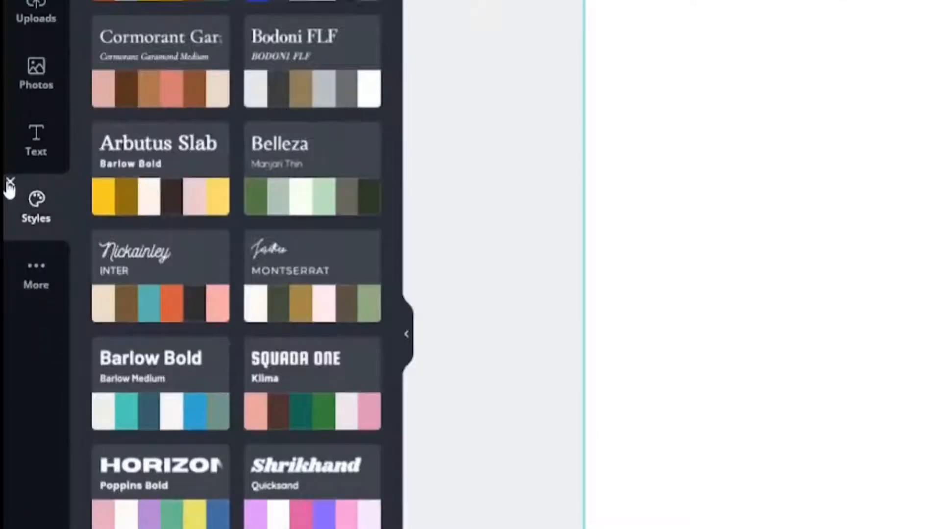
{"action": "left_click", "coordinate": [10, 182]}
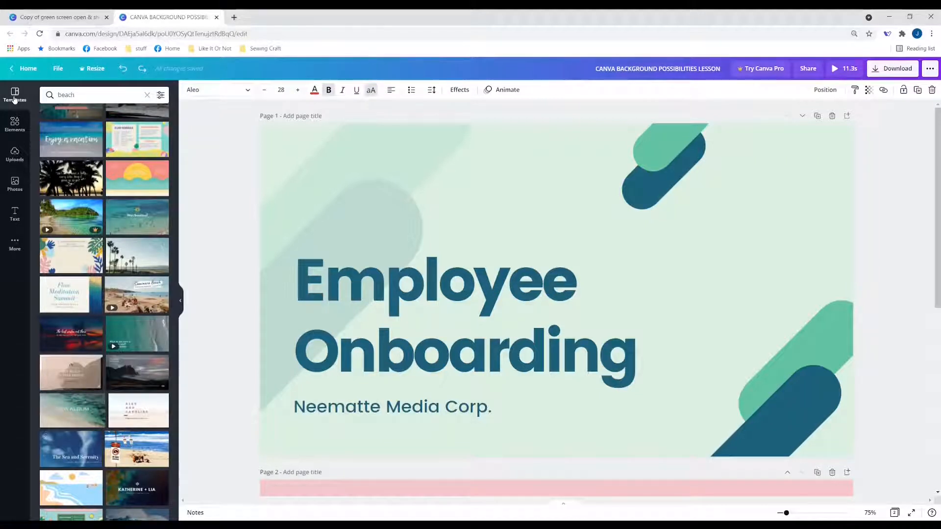
- Look through the template results for the search term "beach"
{"action": "left_click", "coordinate": [79, 96]}
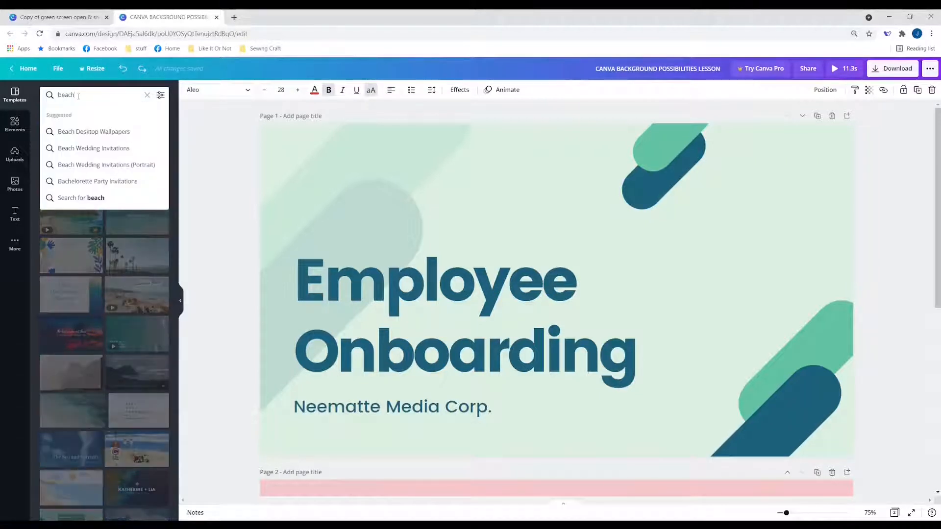
{"action": "left_click", "coordinate": [207, 149]}
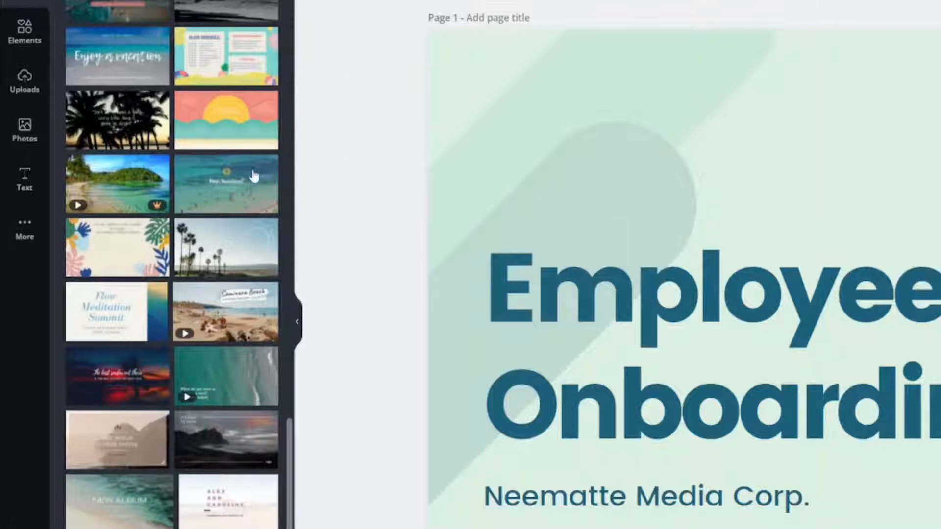
{"action": "mouse_move", "coordinate": [238, 184]}
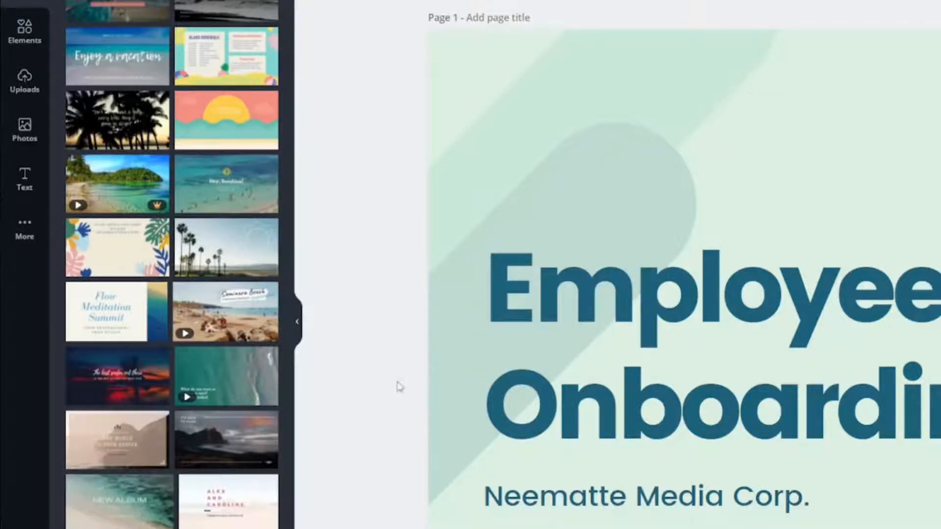
- Check the download options for the premium image used on the Work Portfolio page
{"action": "scroll", "coordinate": [355, 365], "scroll_direction": "down", "scroll_amount": 5}
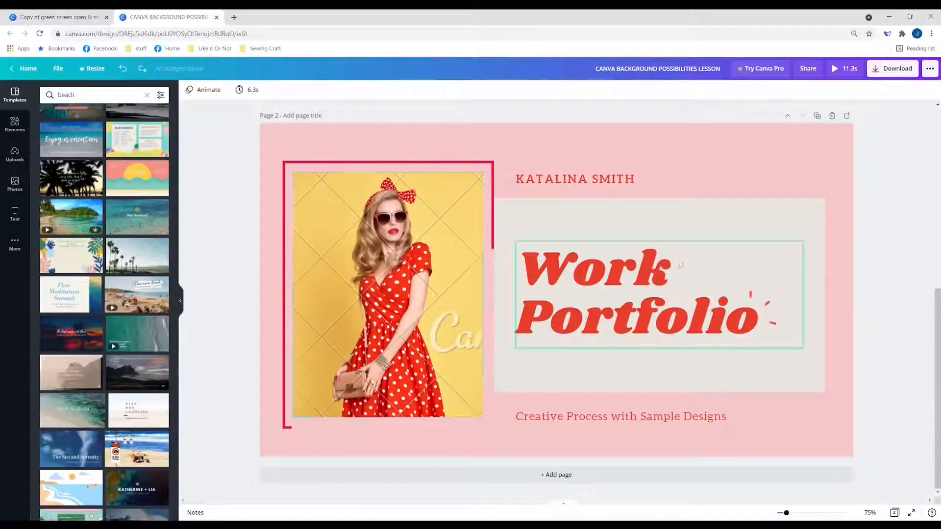
{"action": "left_click", "coordinate": [873, 72]}
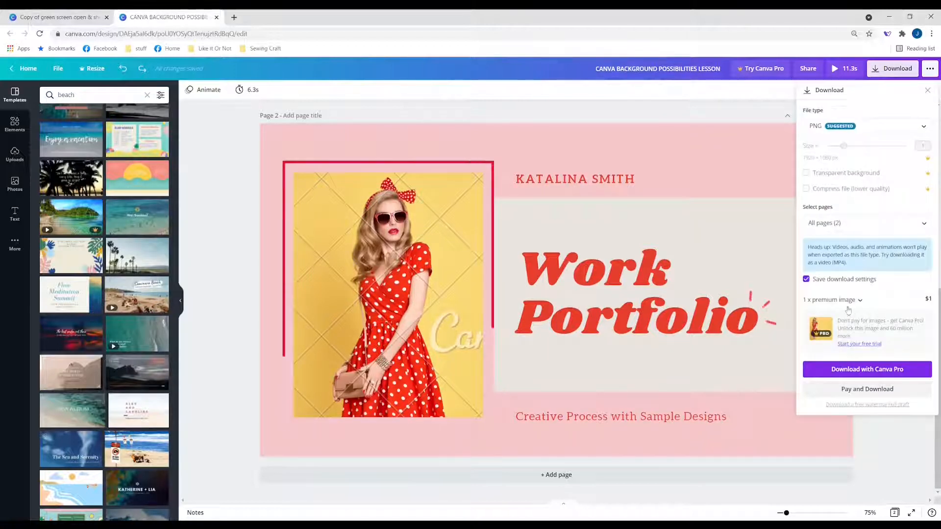
{"action": "left_click", "coordinate": [239, 212]}
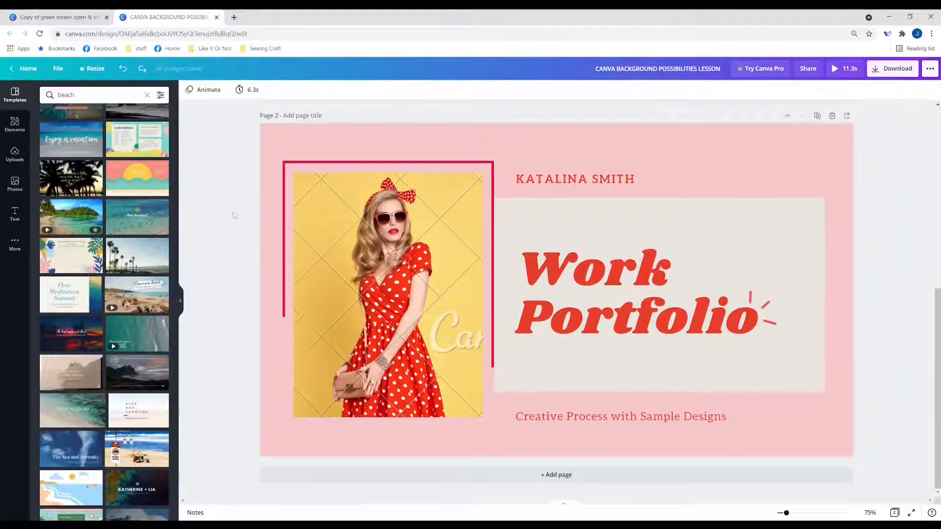
- Try to apply the premium tropical island beach template and dismiss the upgrade offer
{"action": "left_click", "coordinate": [68, 228]}
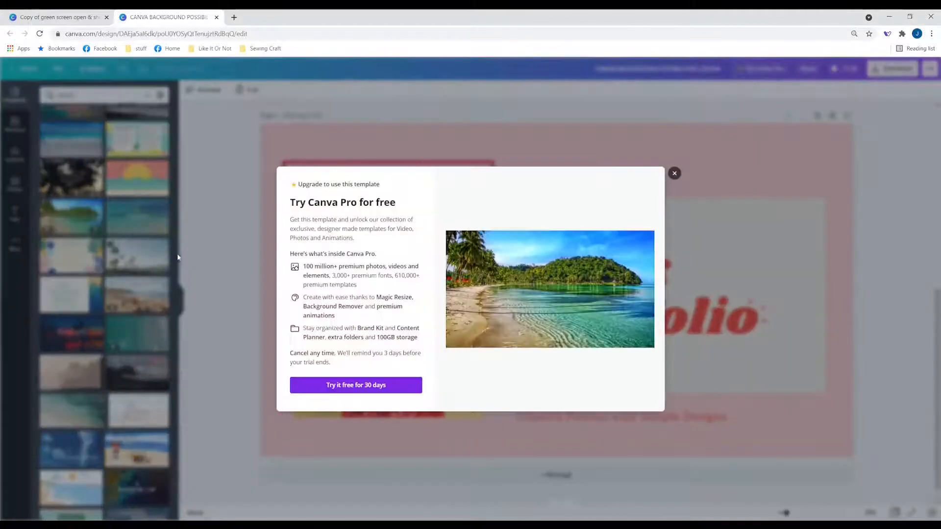
{"action": "left_click", "coordinate": [674, 174]}
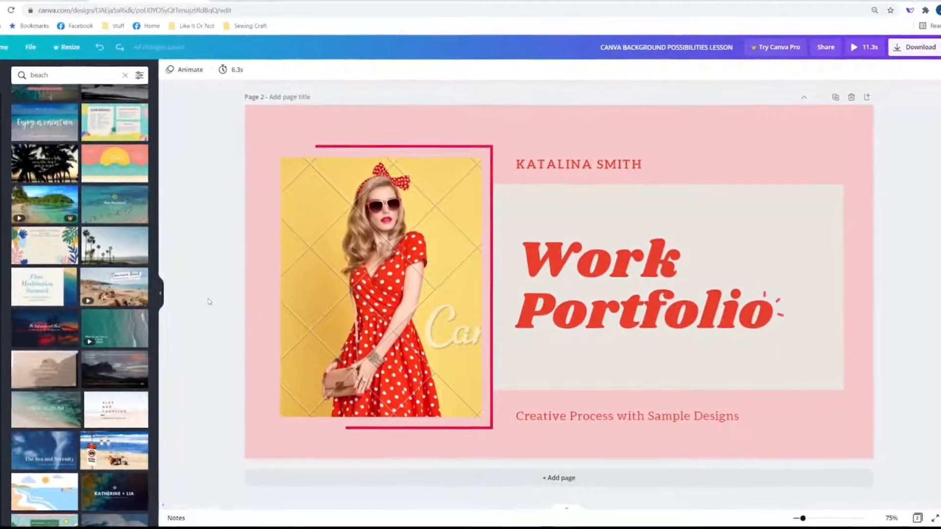
- Delete the watermarked photo of the woman and the red frame and shapes around it on page 2
{"action": "scroll", "coordinate": [230, 293], "scroll_direction": "up", "scroll_amount": 2}
{"action": "left_click", "coordinate": [338, 339]}
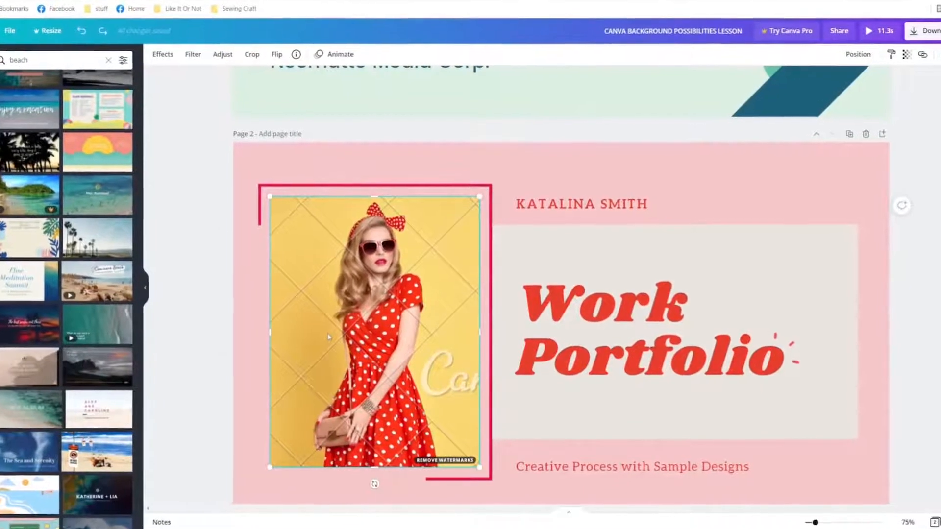
{"action": "key", "text": "Delete"}
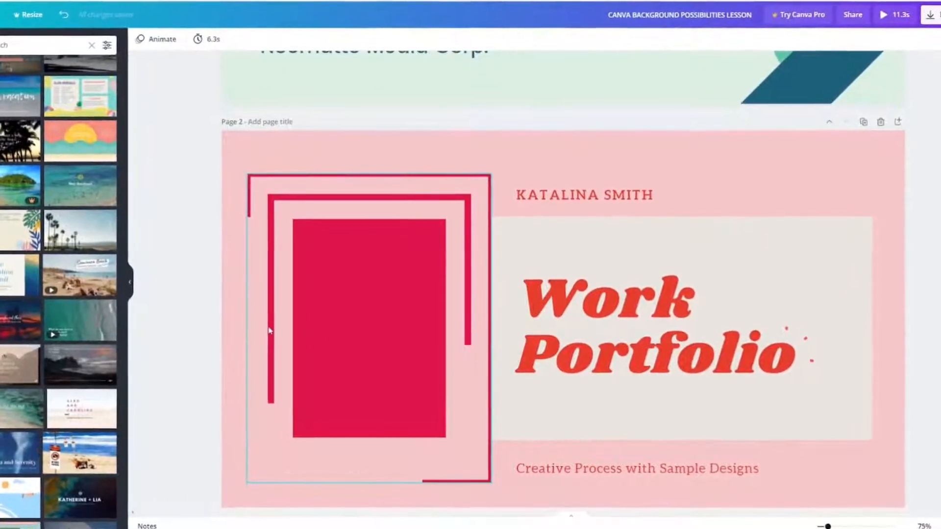
{"action": "left_click", "coordinate": [332, 313]}
{"action": "key", "text": "Delete"}
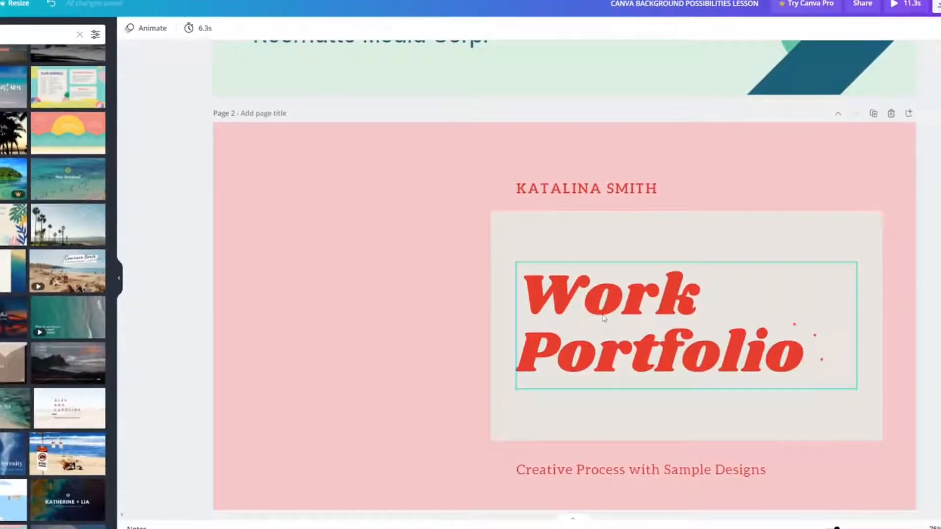
- Delete the Work Portfolio title with its light panel, the name line, the accent marks and the subtitle from page 2
{"action": "left_click", "coordinate": [603, 318]}
{"action": "key", "text": "Delete"}
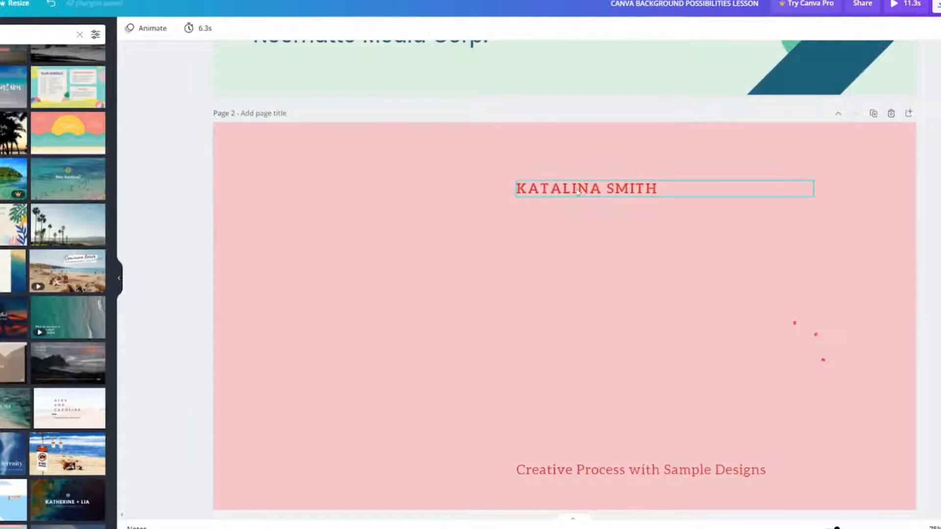
{"action": "left_click", "coordinate": [578, 191]}
{"action": "key", "text": "Delete"}
{"action": "left_click", "coordinate": [804, 338]}
{"action": "key", "text": "Delete"}
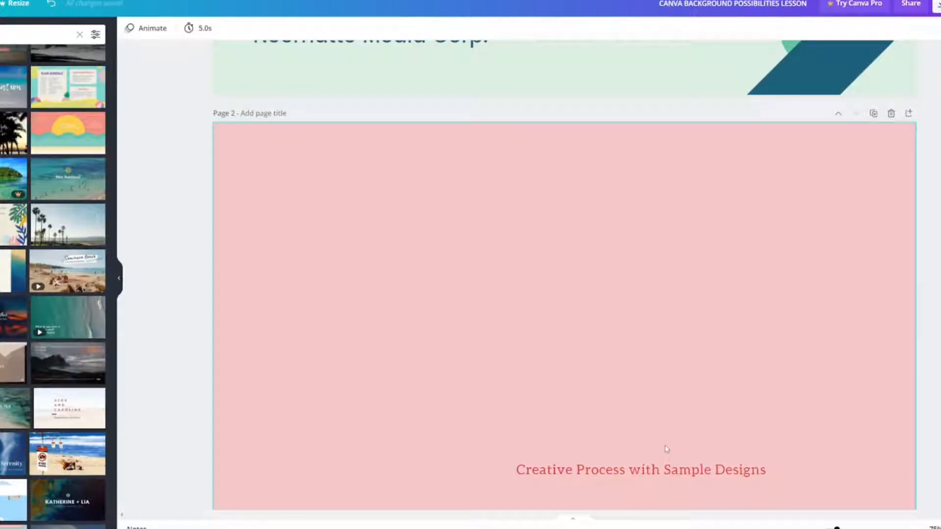
{"action": "left_click", "coordinate": [666, 450]}
{"action": "key", "text": "Delete"}
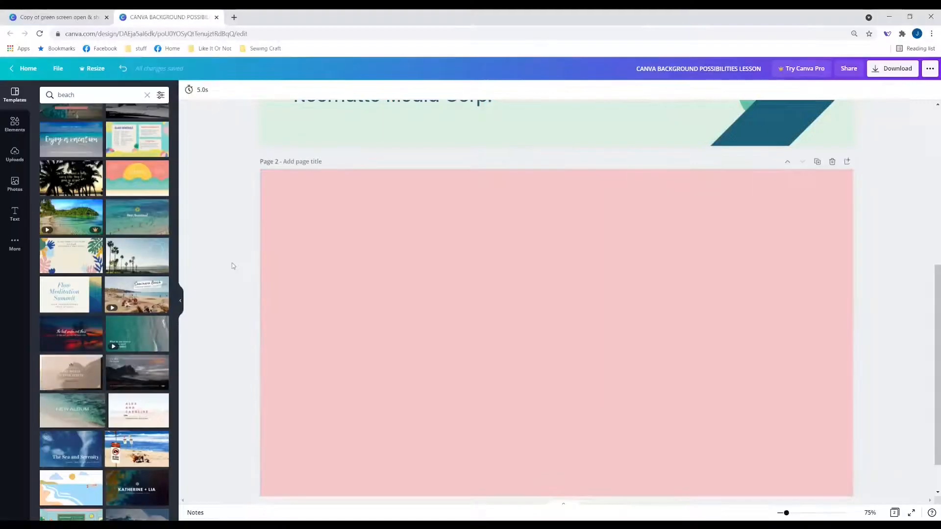
- Search the backgrounds for "beach" and apply the free pink and turquoise wave image to page 2
{"action": "key", "text": "r"}
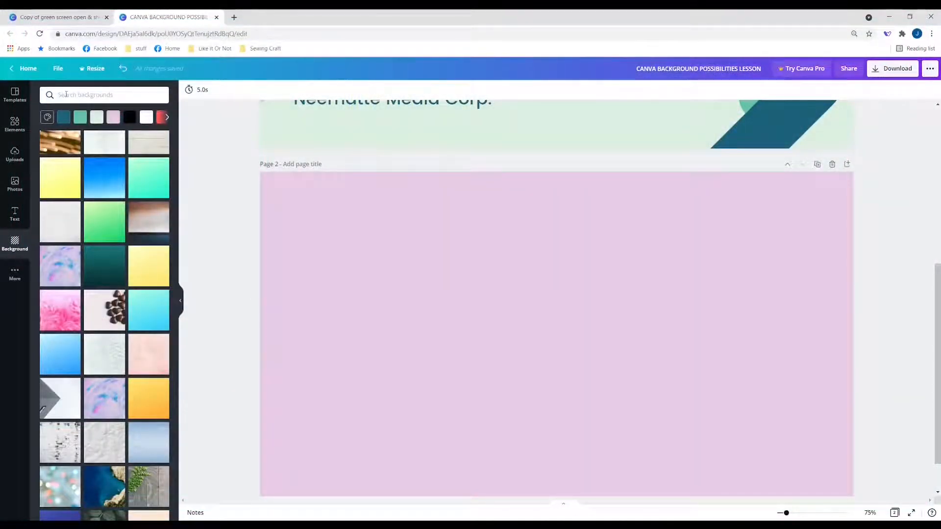
{"action": "scroll", "coordinate": [108, 351], "scroll_direction": "down", "scroll_amount": 15}
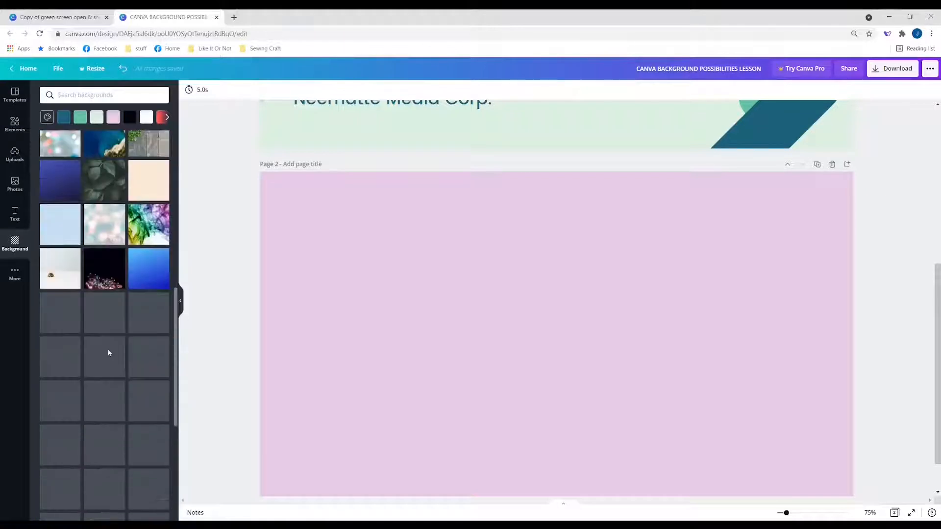
{"action": "scroll", "coordinate": [108, 351], "scroll_direction": "up", "scroll_amount": 15}
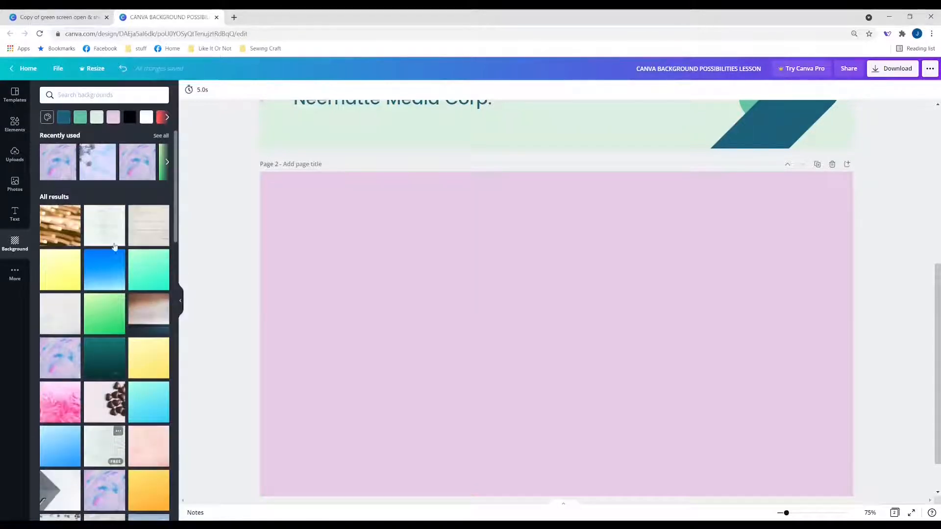
{"action": "left_click", "coordinate": [111, 96]}
{"action": "type", "text": "beach"}
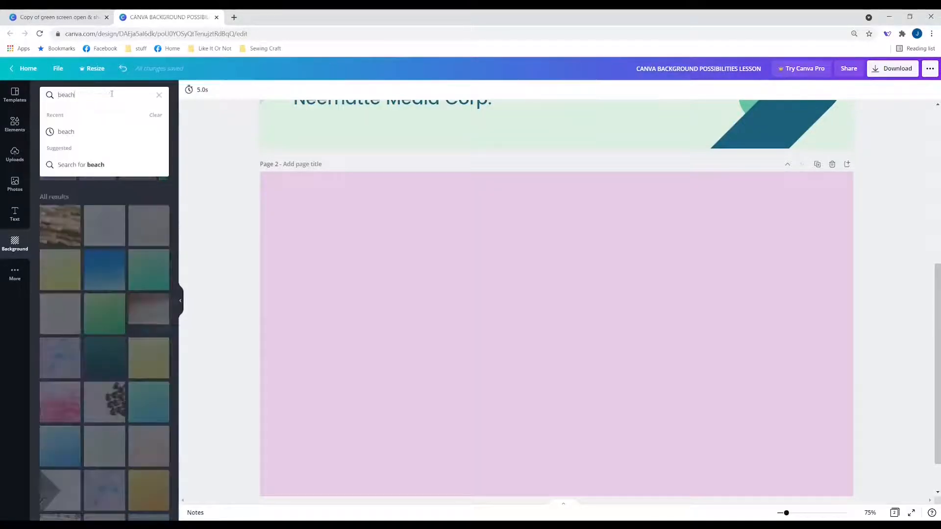
{"action": "key", "text": "Return"}
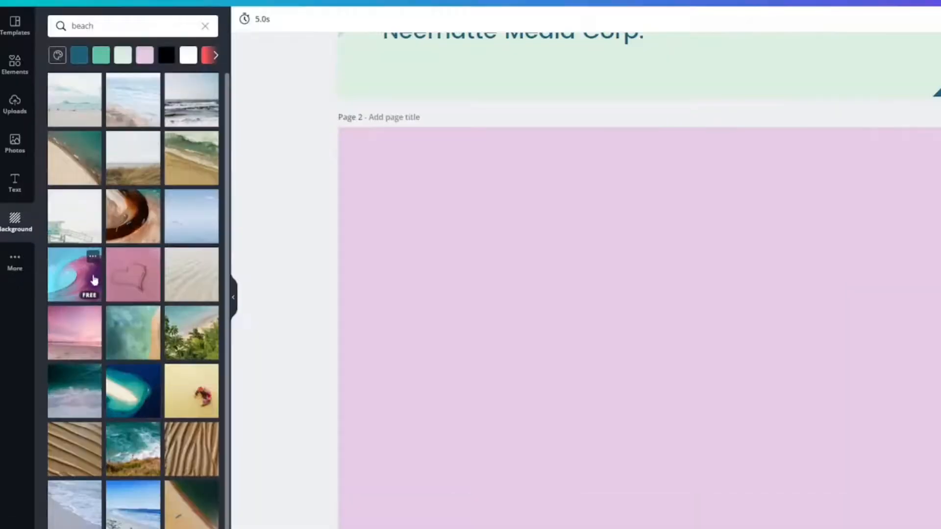
{"action": "left_click", "coordinate": [73, 288]}
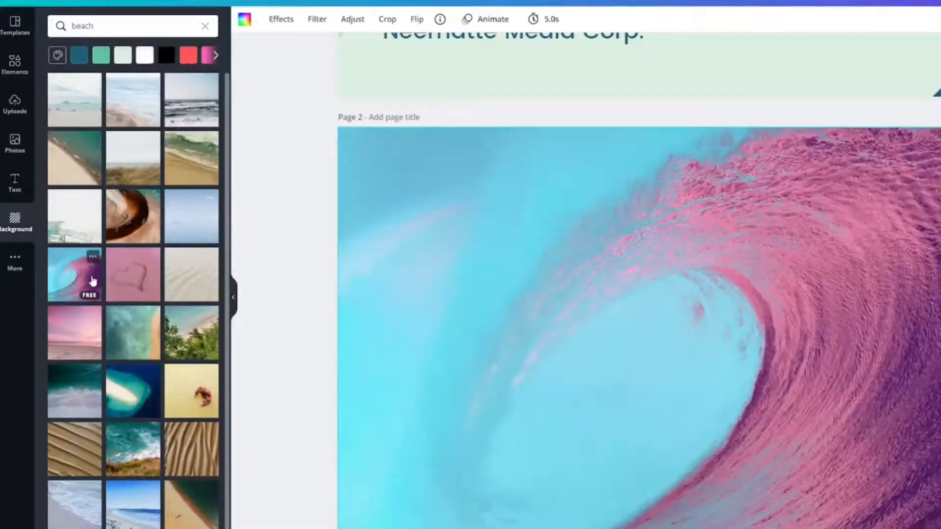
- Clear the background search, apply the premium pastel marbled background to page 2 and check its download cost
{"action": "left_click", "coordinate": [205, 26]}
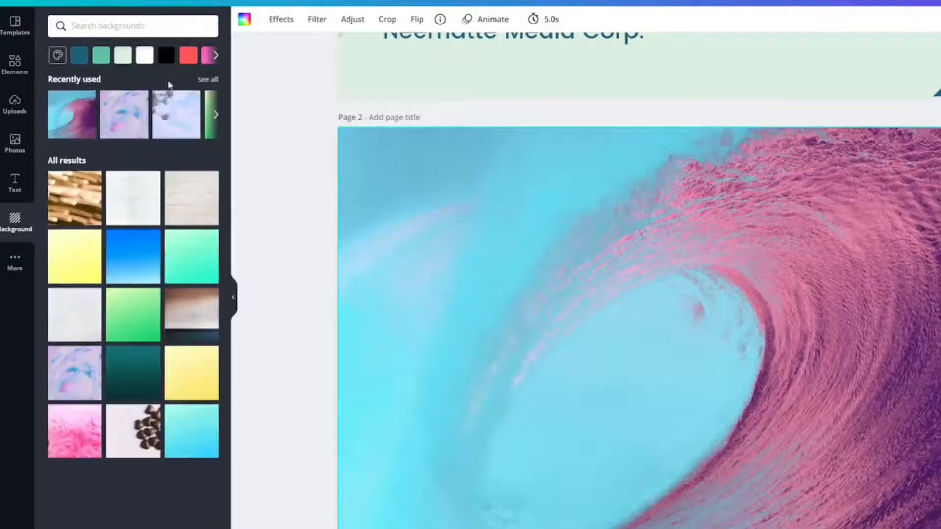
{"action": "scroll", "coordinate": [82, 265], "scroll_direction": "down", "scroll_amount": 1}
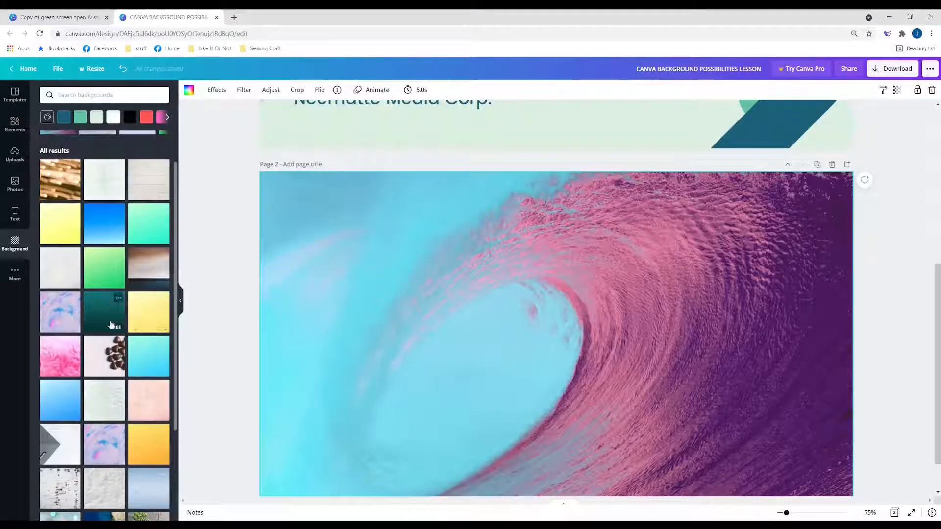
{"action": "left_click", "coordinate": [56, 319]}
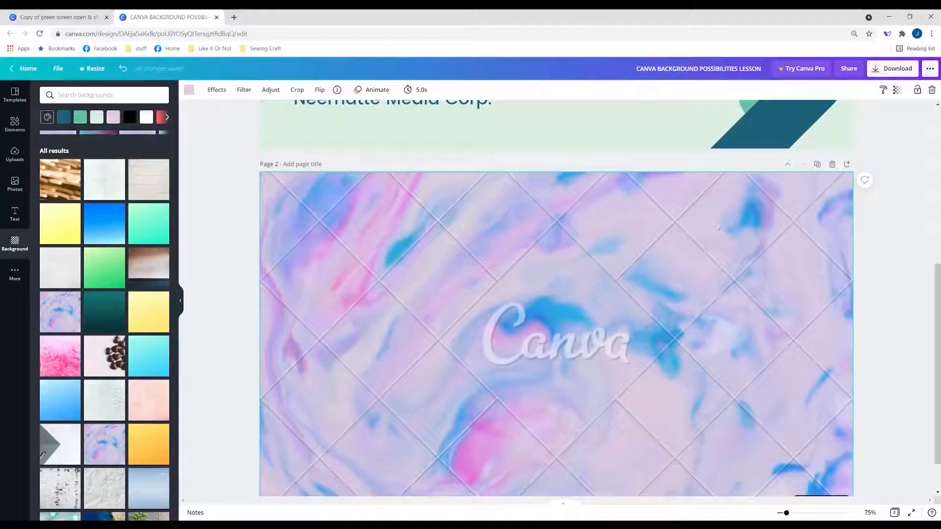
{"action": "left_click", "coordinate": [876, 73]}
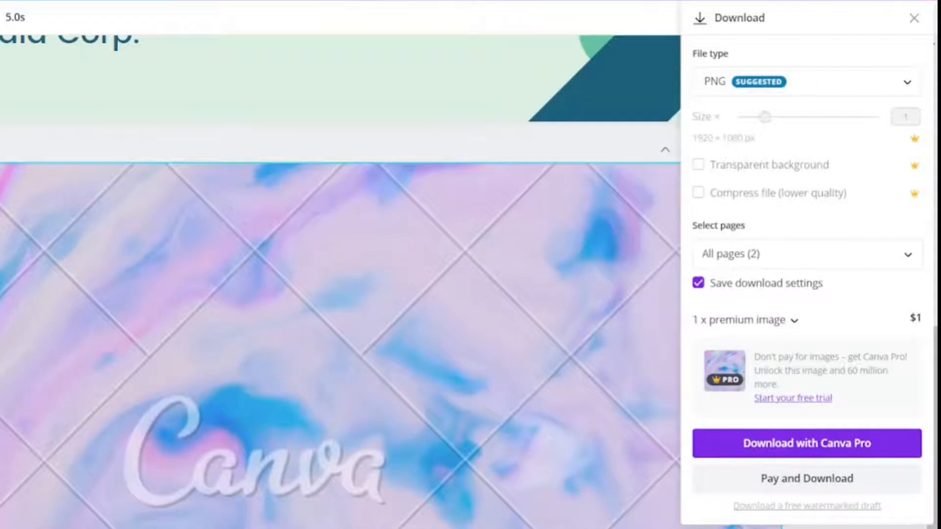
{"action": "key", "text": "Escape"}
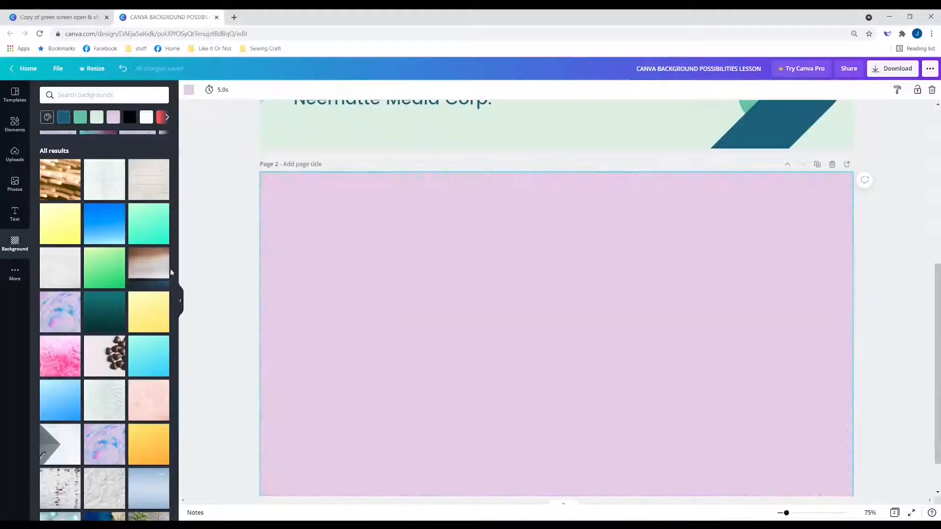
- Apply the light-to-dark blue gradient background to page 2 and show the available media upload sources
{"action": "left_click", "coordinate": [82, 393]}
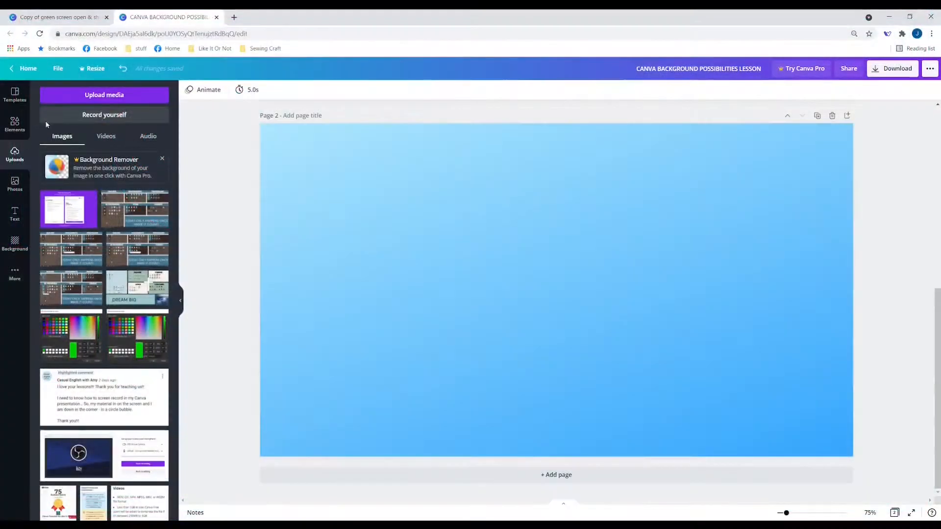
{"action": "left_click", "coordinate": [78, 94]}
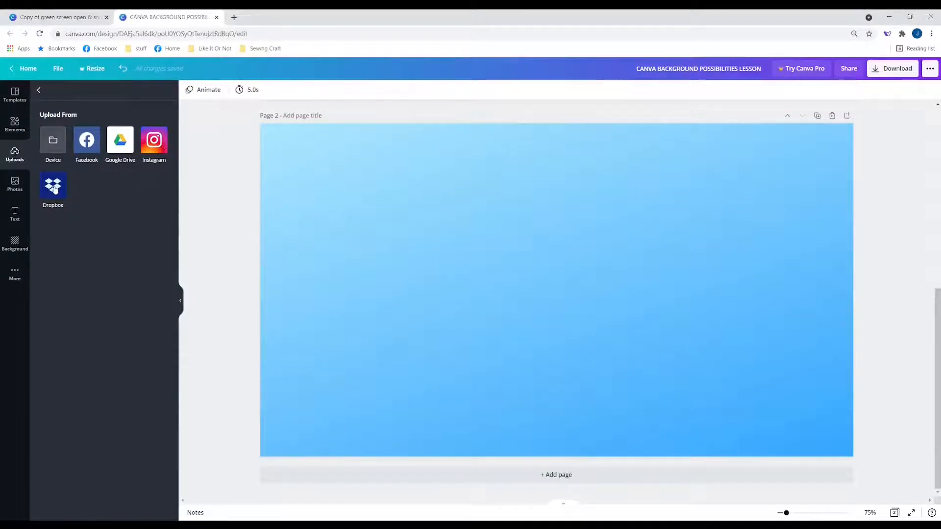
- Show the stock photos, search the help for "upload requirements" and open the Upload formats and requirements topic
{"action": "left_click", "coordinate": [14, 184]}
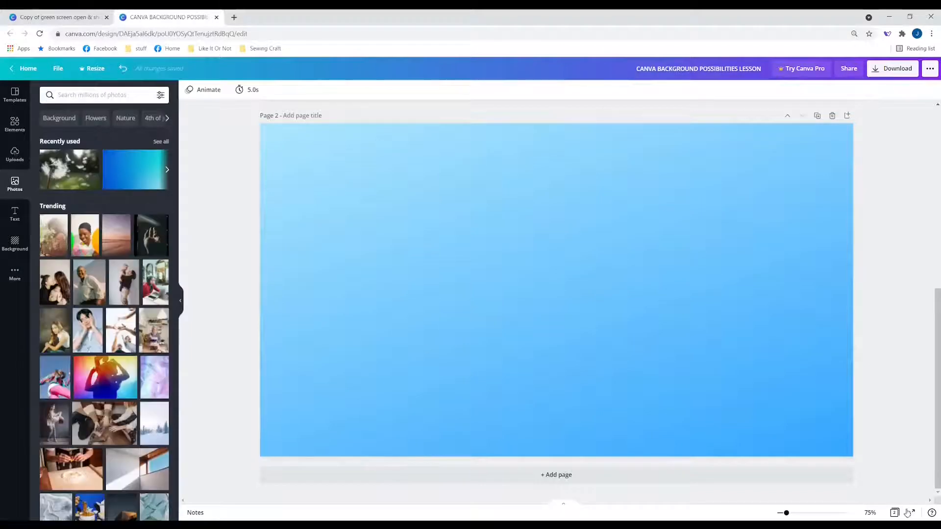
{"action": "left_click", "coordinate": [931, 513]}
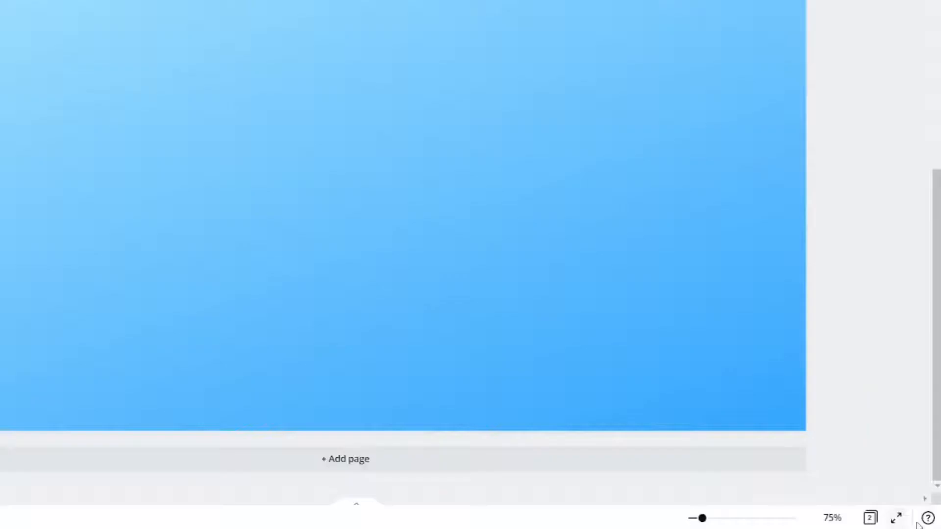
{"action": "left_click", "coordinate": [927, 518]}
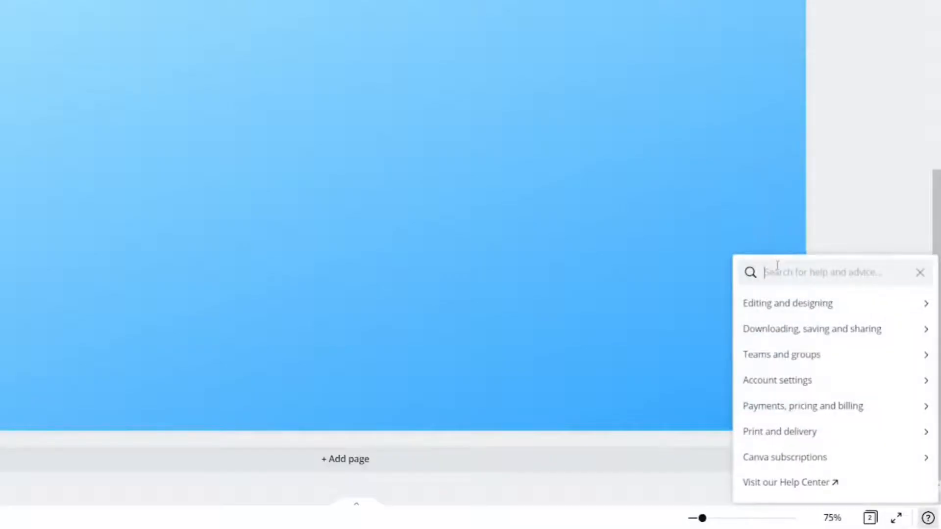
{"action": "type", "text": "upload requirements"}
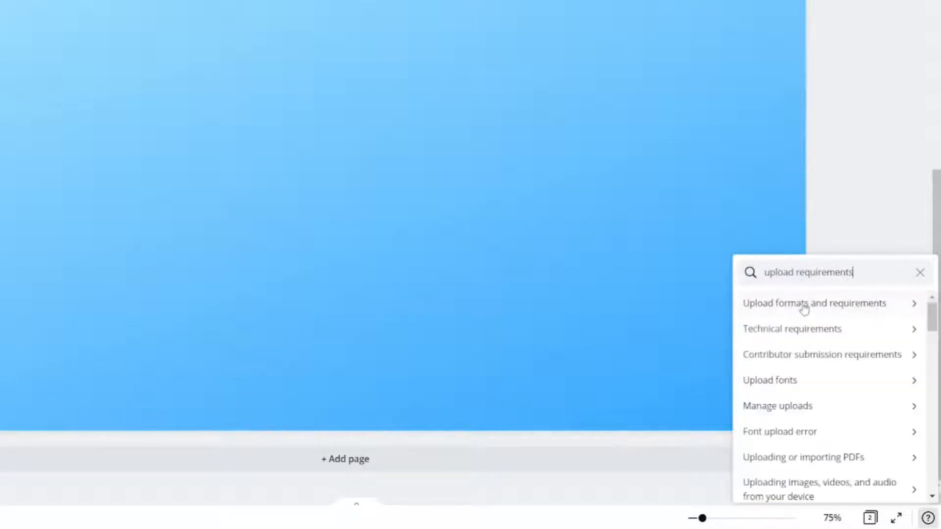
{"action": "left_click", "coordinate": [804, 309]}
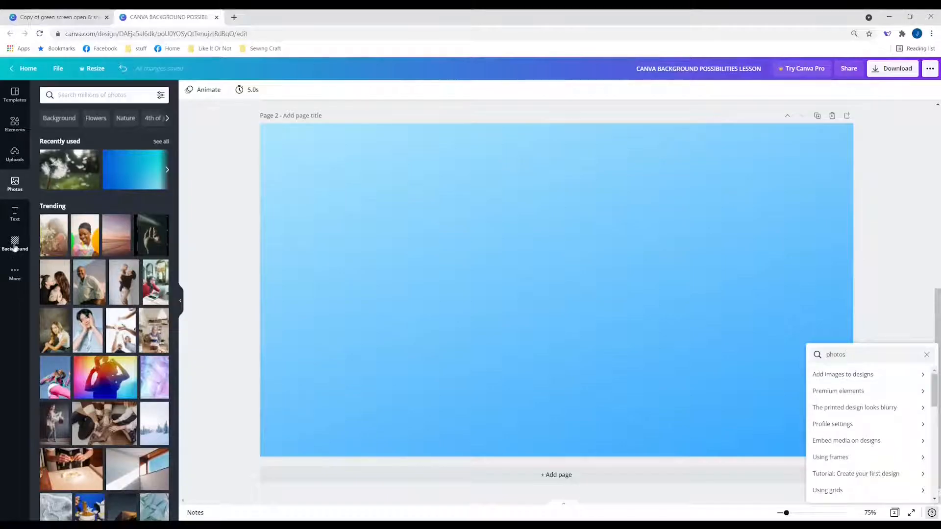
- Open the Pixabay and Pexels free image integrations and return to the list of additional apps
{"action": "left_click", "coordinate": [15, 273]}
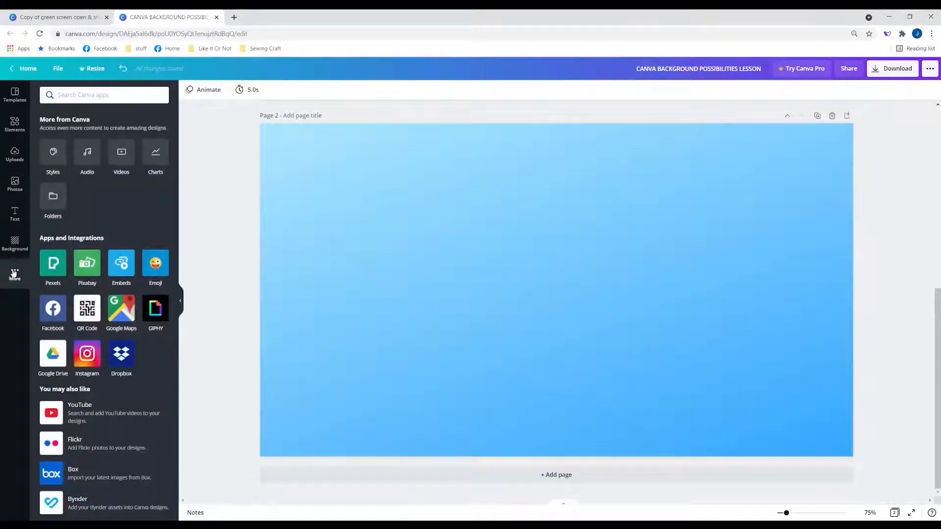
{"action": "left_click", "coordinate": [87, 263]}
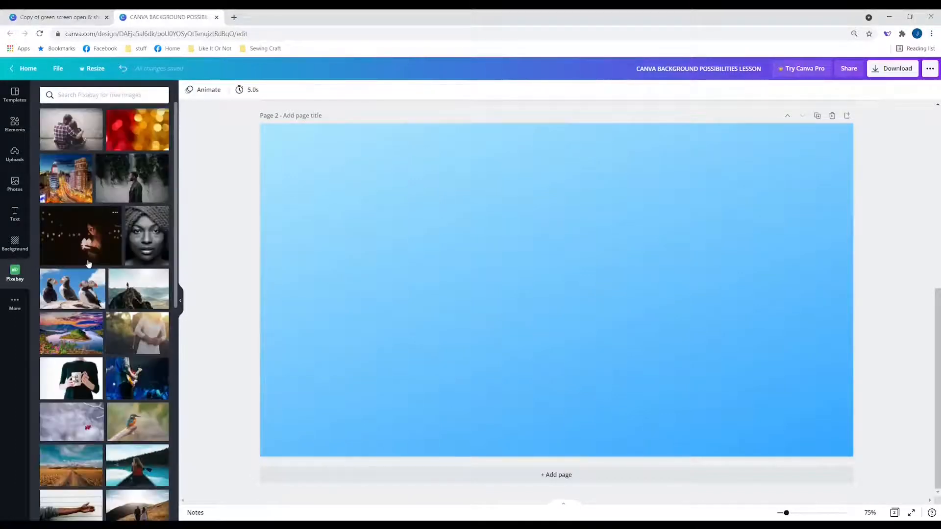
{"action": "left_click", "coordinate": [24, 305]}
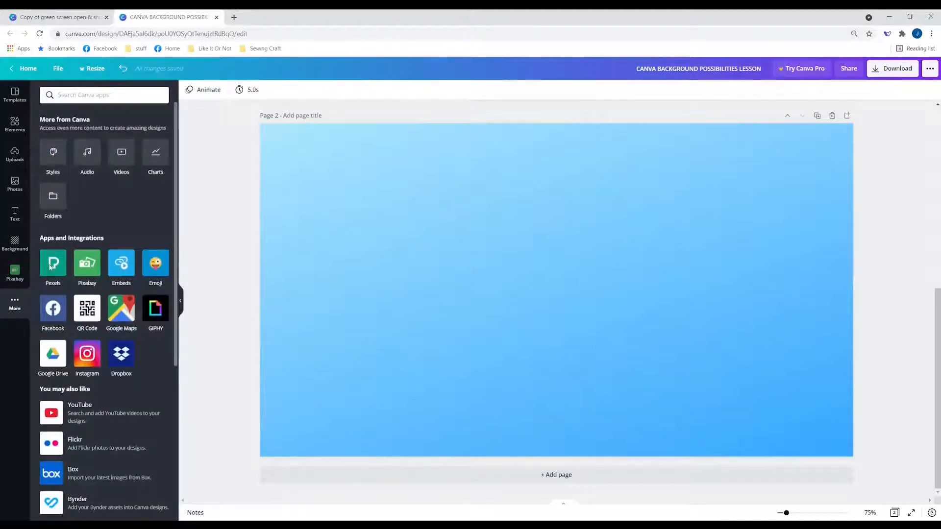
{"action": "left_click", "coordinate": [51, 267]}
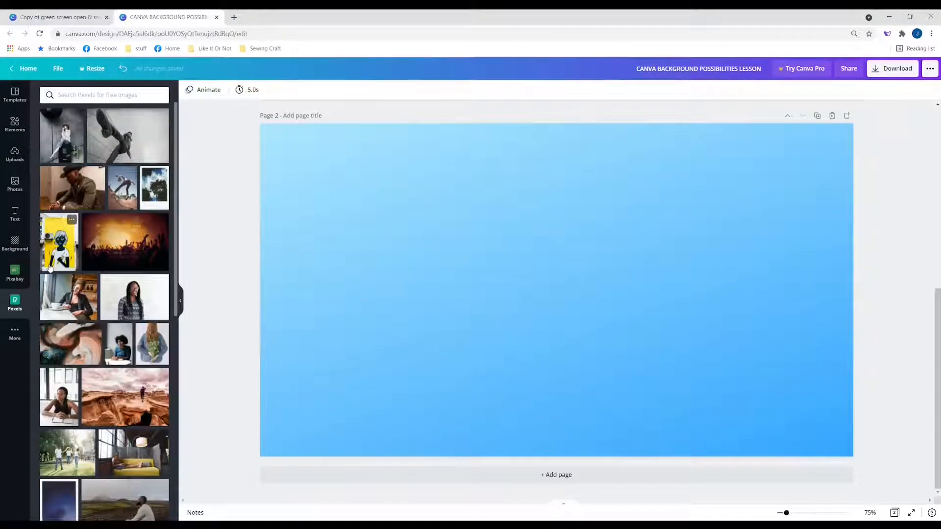
{"action": "left_click", "coordinate": [13, 328]}
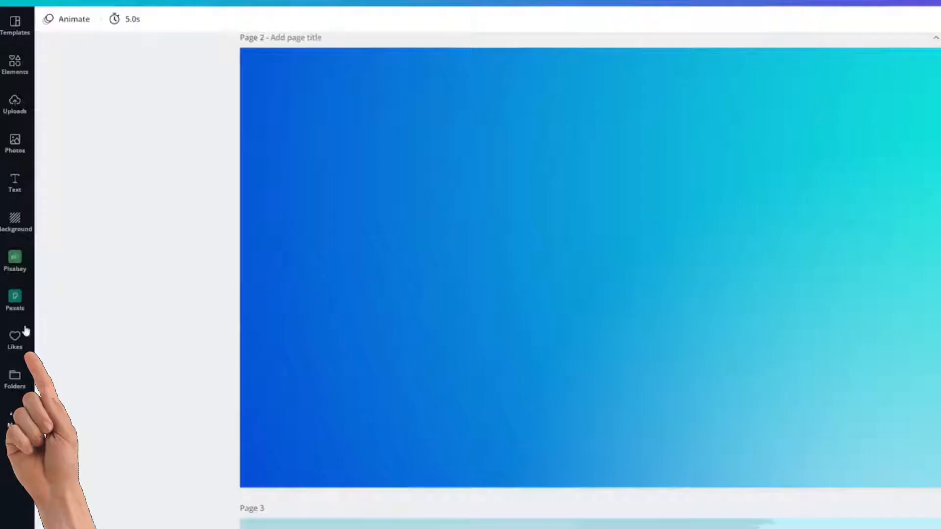
- View the collection of liked items and return to the elements library
{"action": "left_click", "coordinate": [15, 64]}
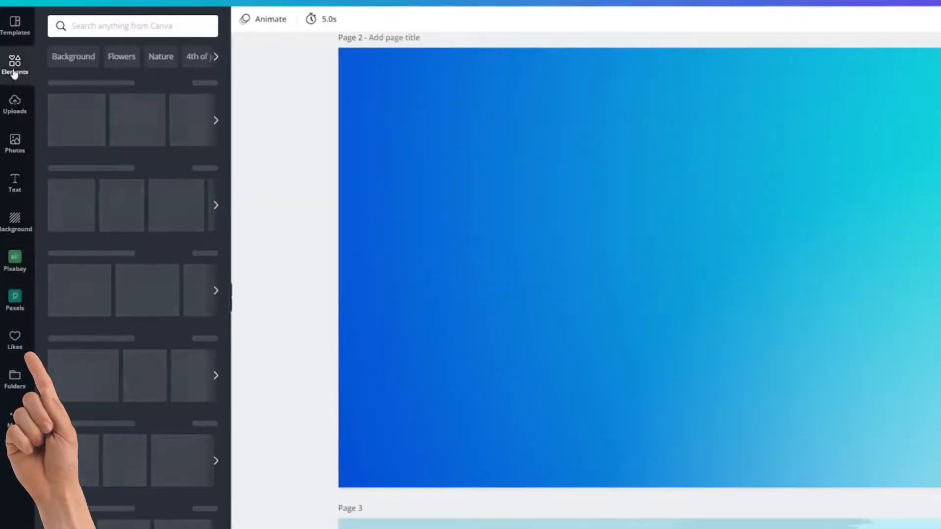
{"action": "left_click", "coordinate": [14, 339]}
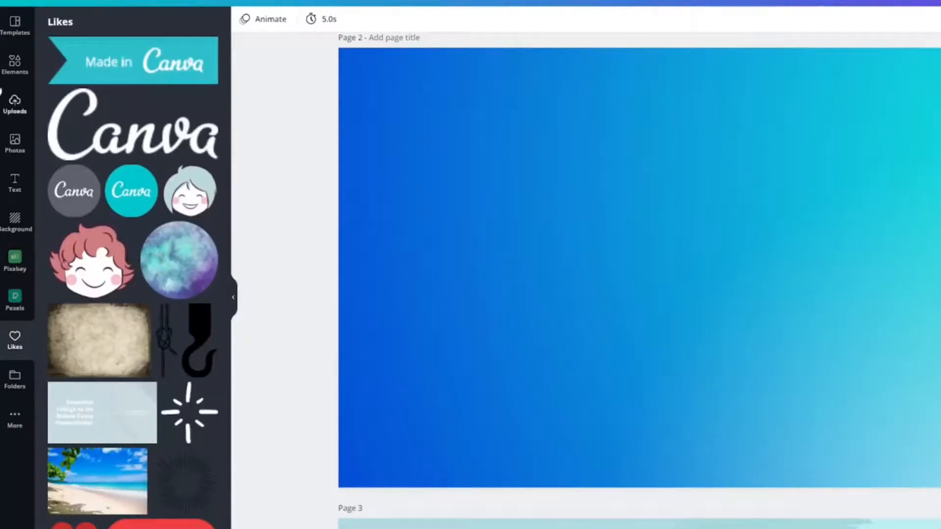
{"action": "left_click", "coordinate": [15, 63]}
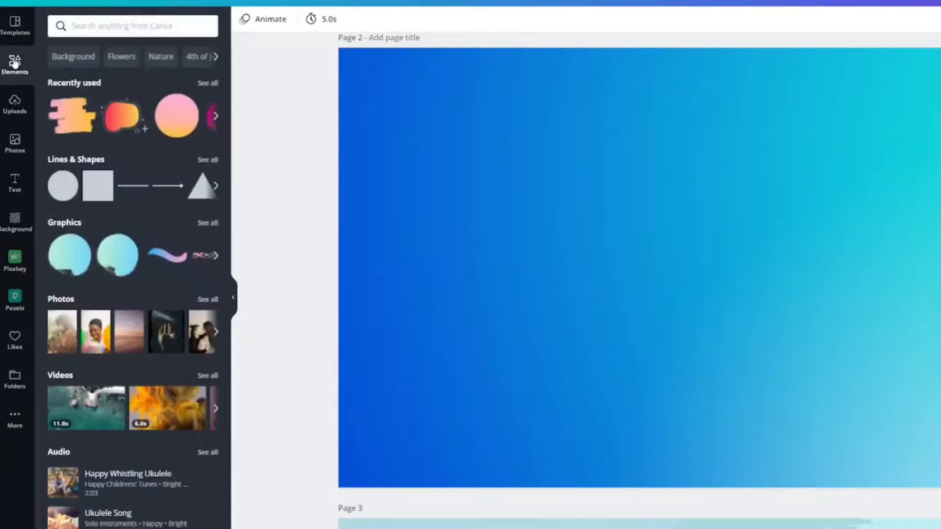
- Delete the large circle and the brush stroke from page 3, and undo both deletions
{"action": "left_click", "coordinate": [493, 231]}
{"action": "scroll", "coordinate": [378, 250], "scroll_direction": "down", "scroll_amount": 7}
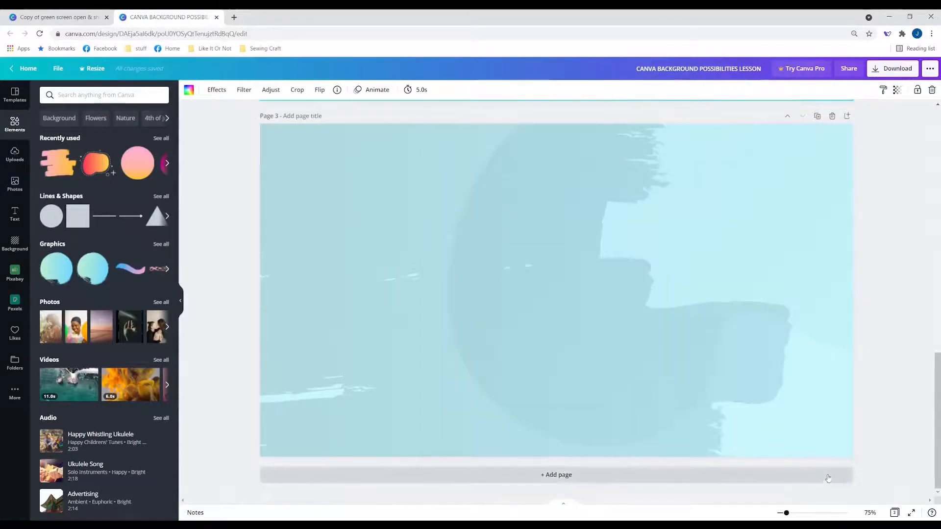
{"action": "left_click", "coordinate": [731, 386]}
{"action": "key", "text": "Delete"}
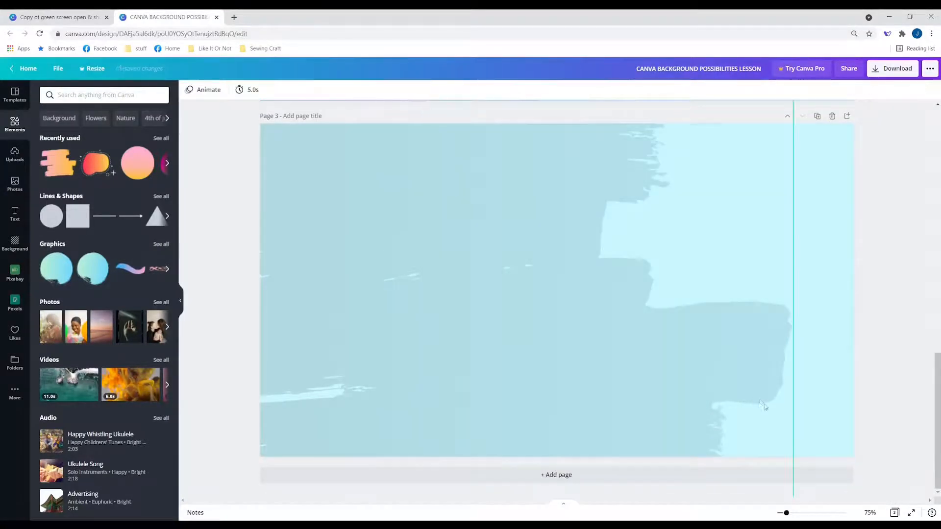
{"action": "left_click", "coordinate": [719, 385]}
{"action": "key", "text": "Delete"}
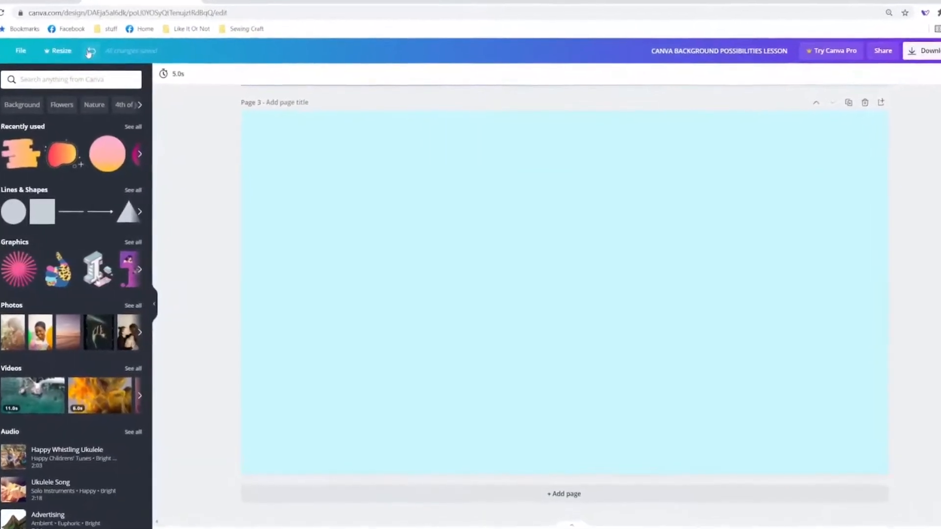
{"action": "left_click", "coordinate": [106, 60]}
{"action": "left_click", "coordinate": [86, 48]}
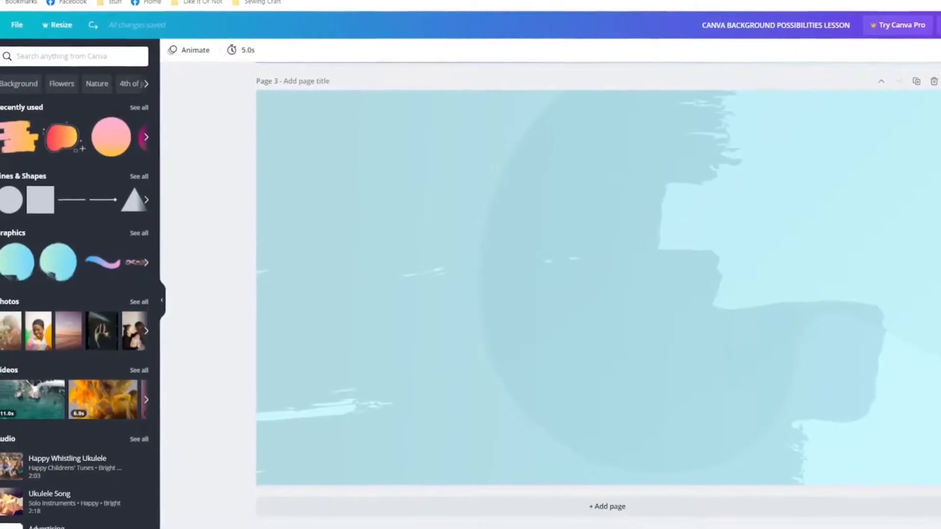
- Add the teal Canva bubble logo from Likes to page 3 twice, move the first copy to the page's left edge and show the logo's details
{"action": "left_click", "coordinate": [2, 332]}
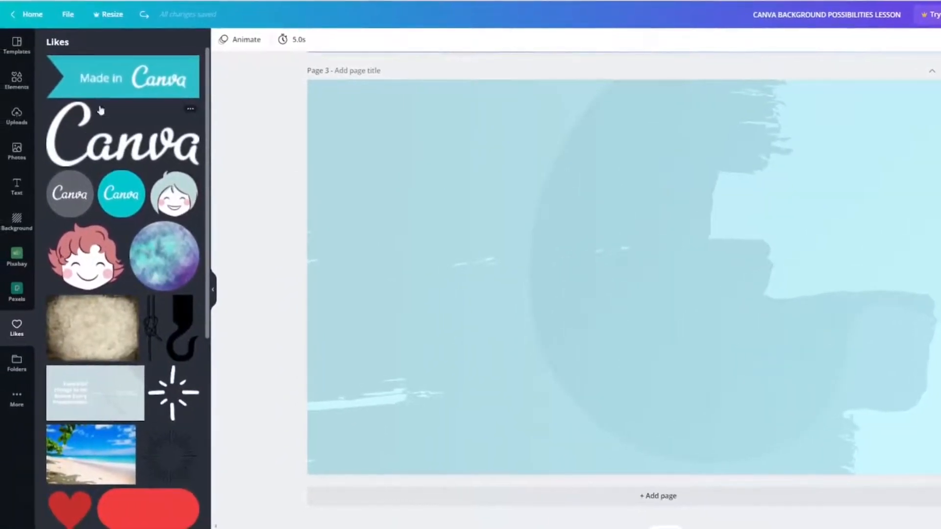
{"action": "left_click", "coordinate": [119, 192]}
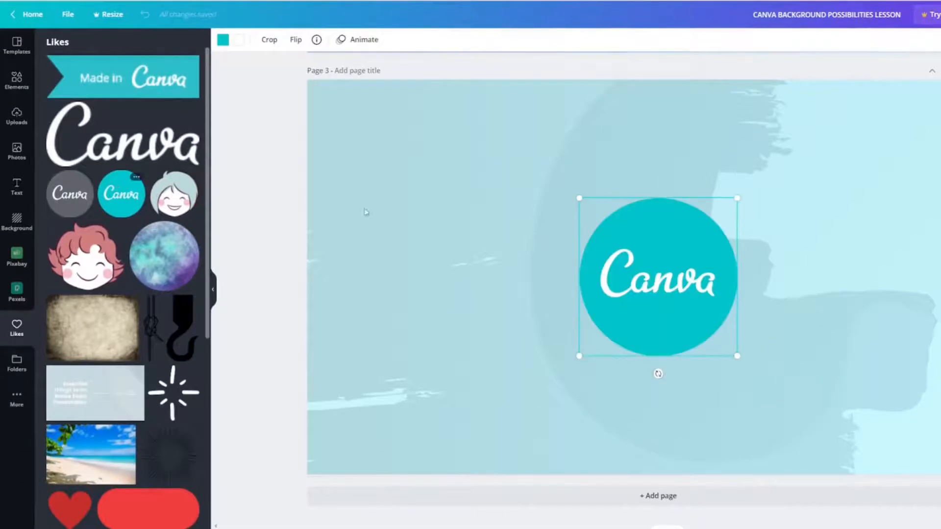
{"action": "left_click_drag", "start_coordinate": [648, 284], "coordinate": [377, 221]}
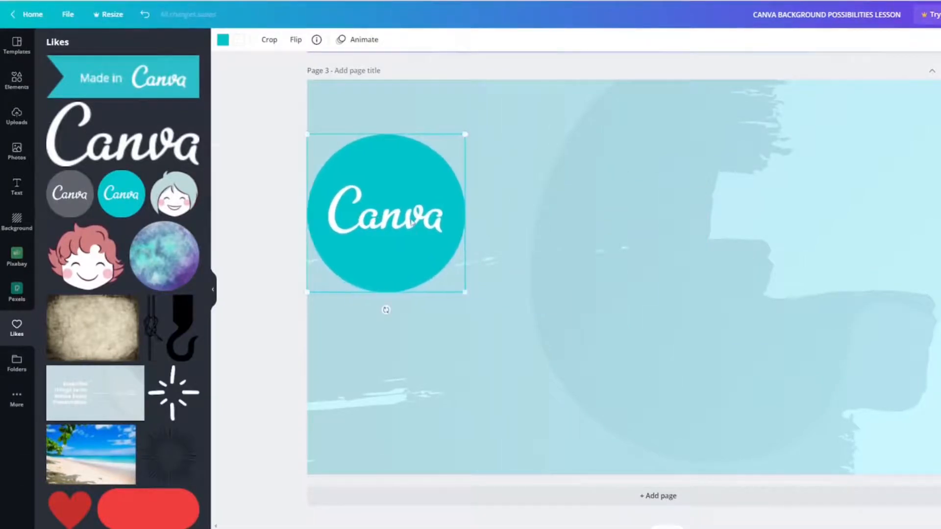
{"action": "right_click", "coordinate": [412, 219]}
{"action": "left_click", "coordinate": [119, 193]}
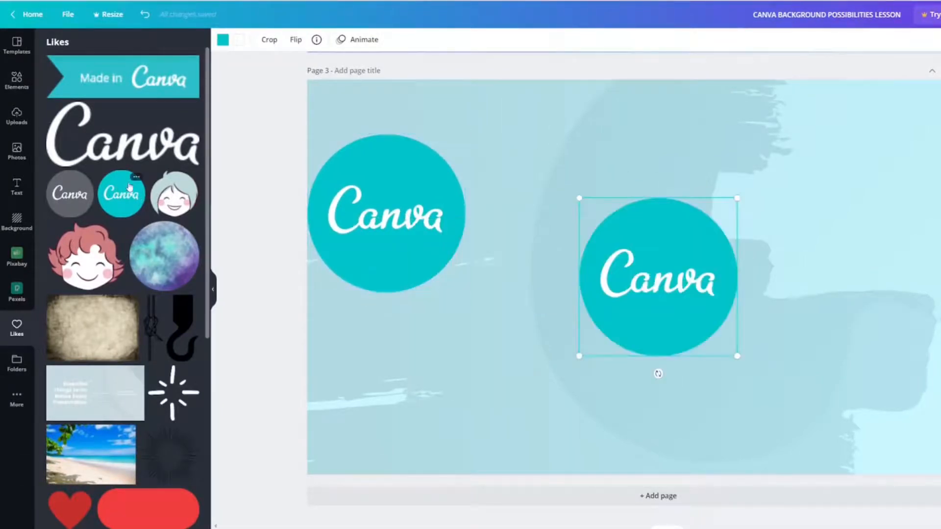
{"action": "left_click", "coordinate": [137, 179]}
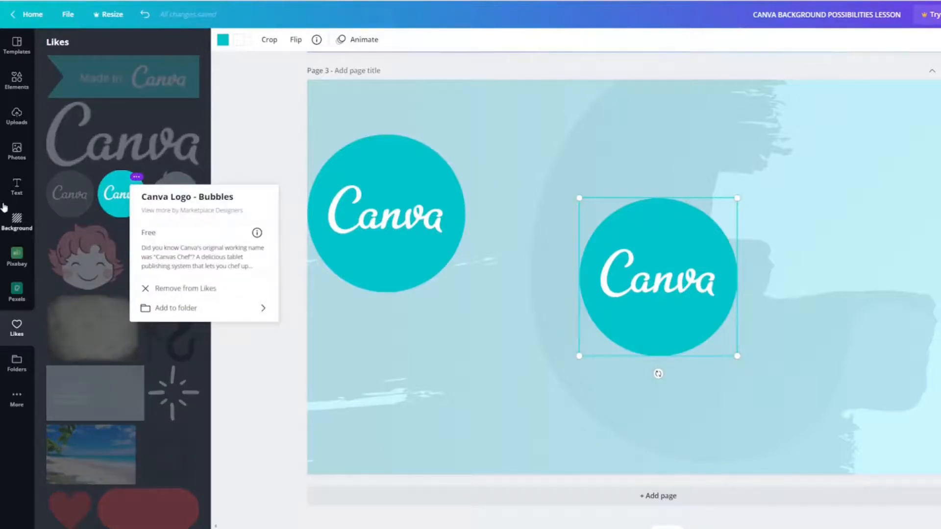
- Add the recently used Gradient Tri Colour Circle to Likes and remove it again
{"action": "left_click", "coordinate": [17, 79]}
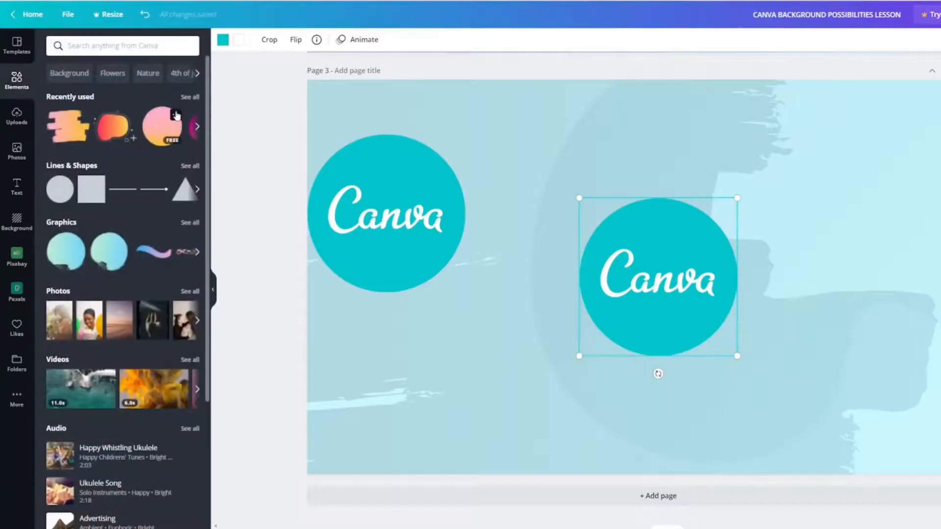
{"action": "left_click", "coordinate": [175, 114]}
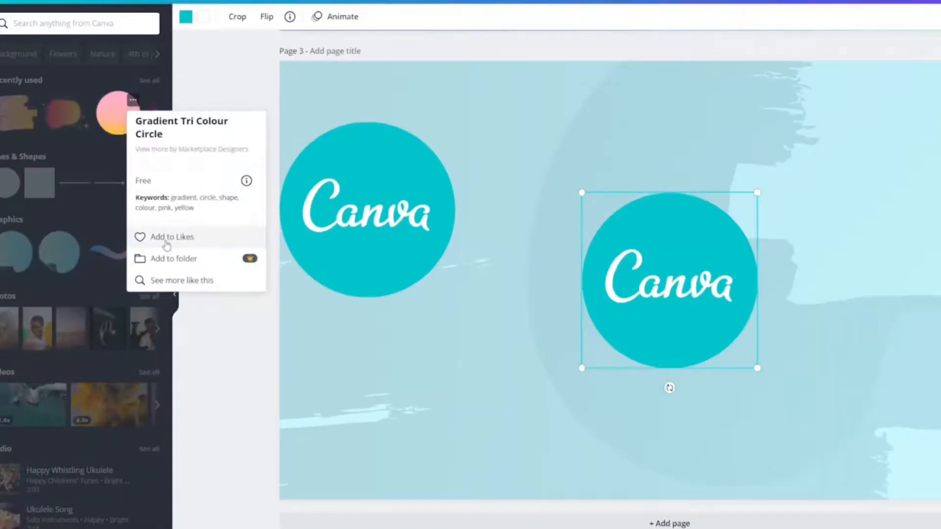
{"action": "left_click", "coordinate": [169, 238]}
{"action": "left_click", "coordinate": [140, 237]}
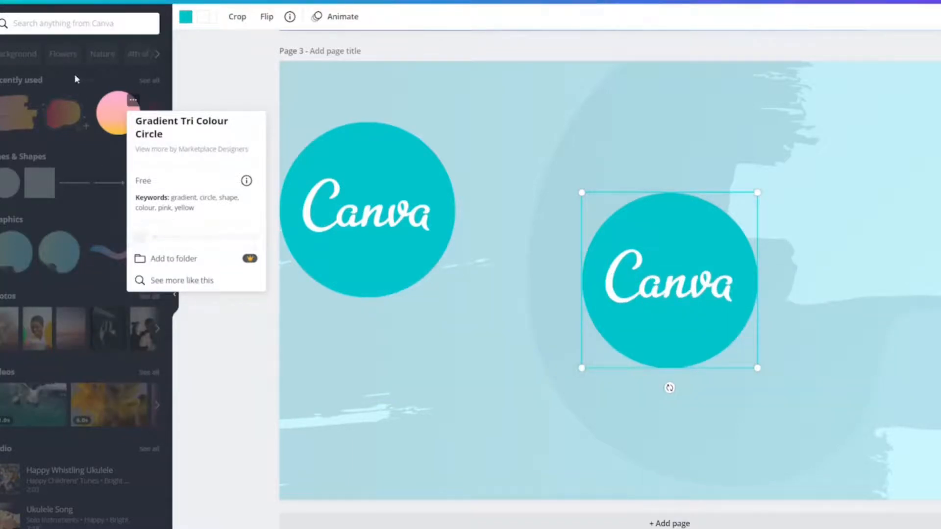
- Search the elements for "canva" and view the details of the Woman with Canva Star graphic
{"action": "left_click", "coordinate": [58, 22]}
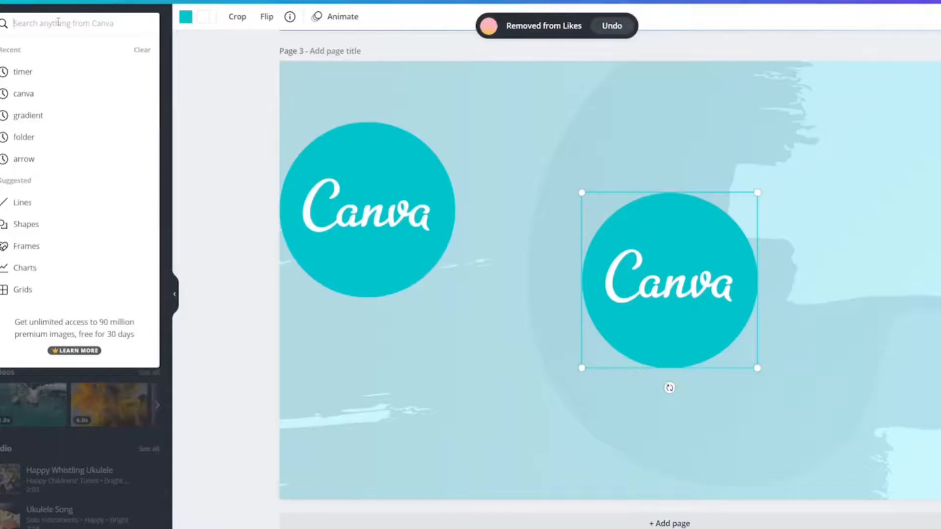
{"action": "type", "text": "canva"}
{"action": "key", "text": "Return"}
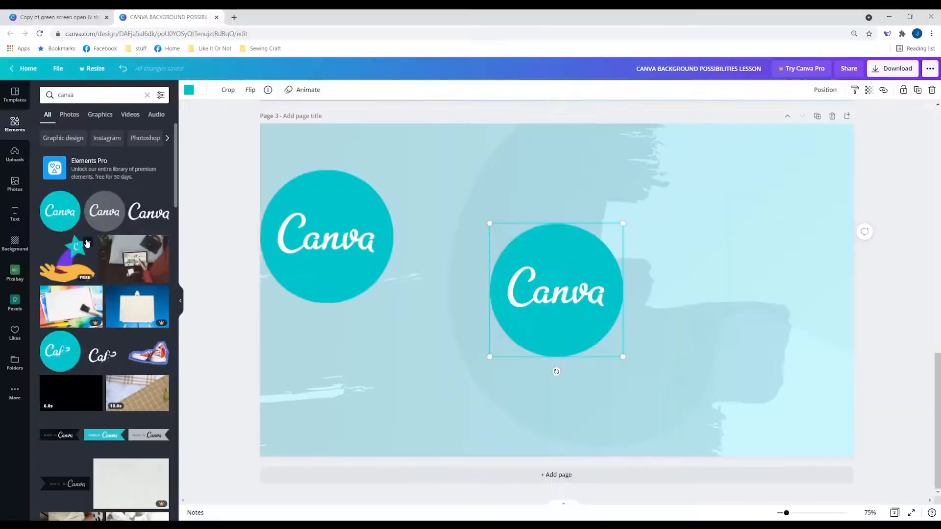
{"action": "left_click", "coordinate": [54, 219]}
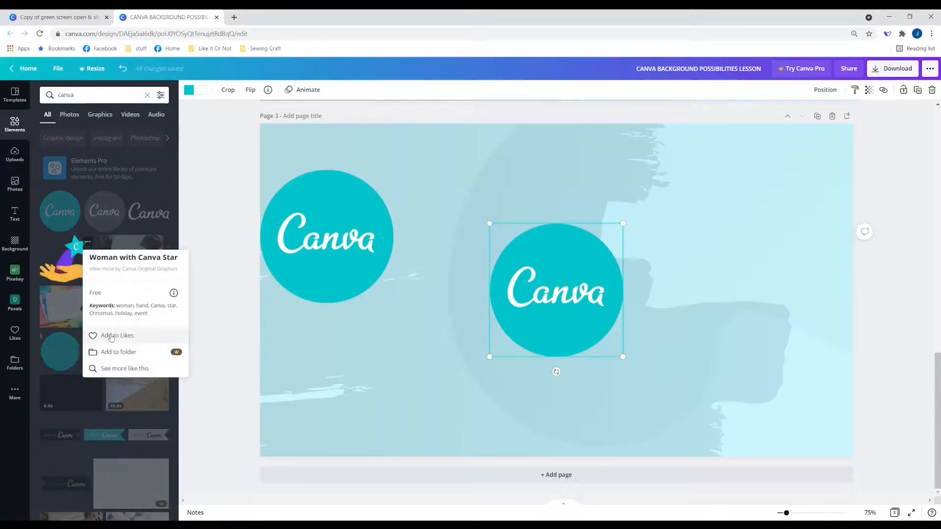
{"action": "left_click", "coordinate": [64, 230]}
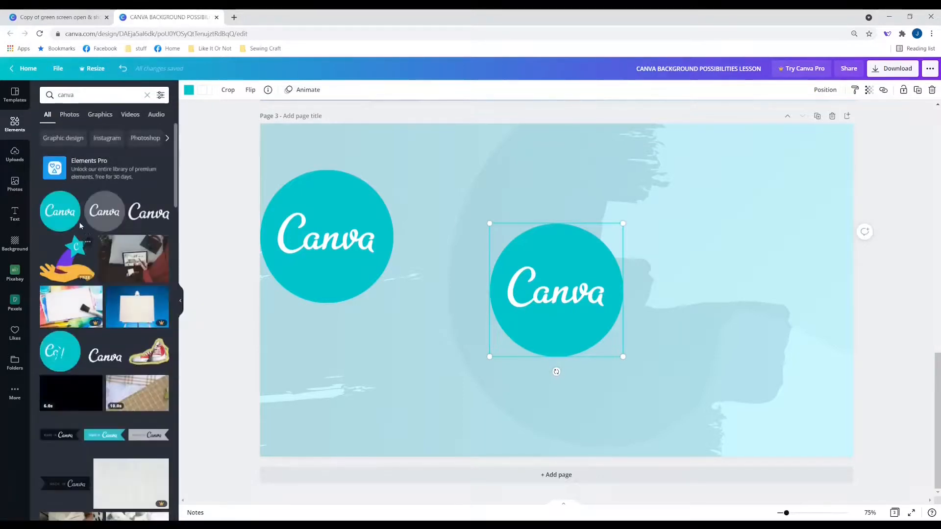
- Check the details of the animated teal Canva logo sticker among the search results
{"action": "scroll", "coordinate": [123, 262], "scroll_direction": "down", "scroll_amount": 4}
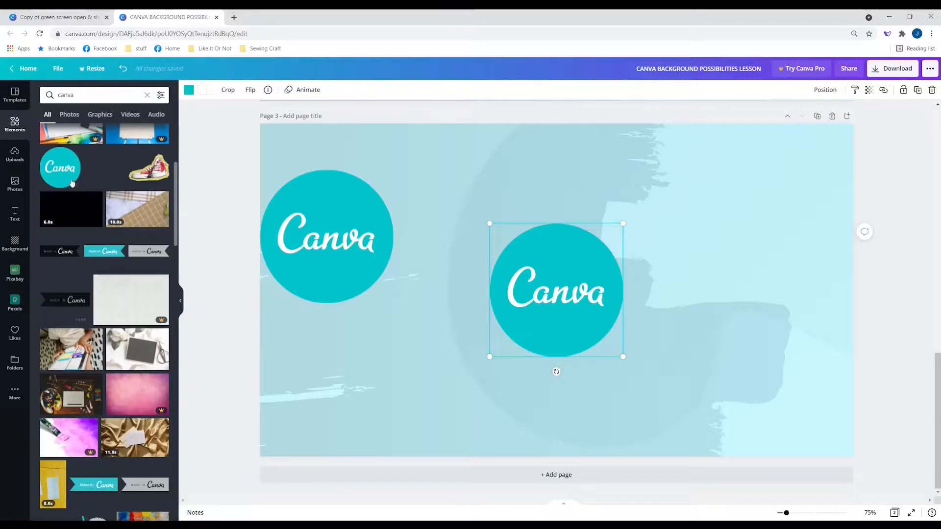
{"action": "left_click", "coordinate": [74, 154]}
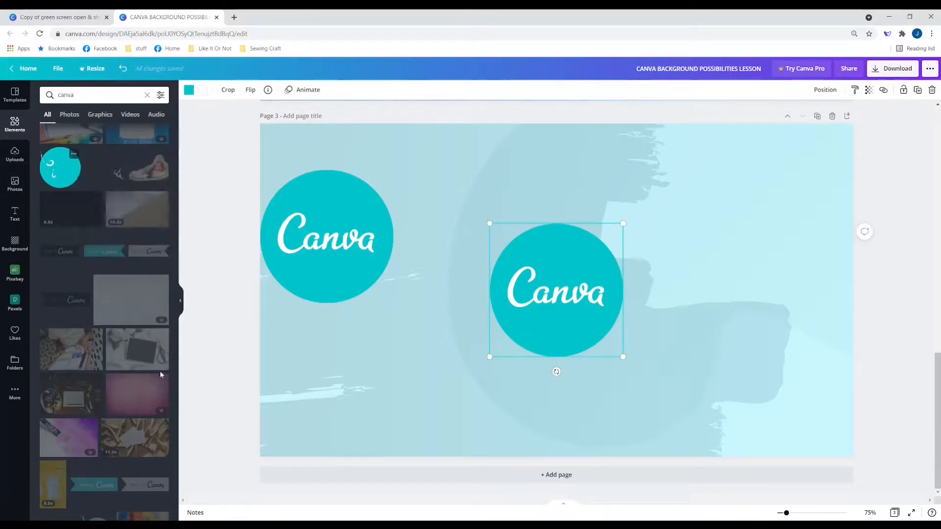
{"action": "scroll", "coordinate": [160, 372], "scroll_direction": "down", "scroll_amount": 3}
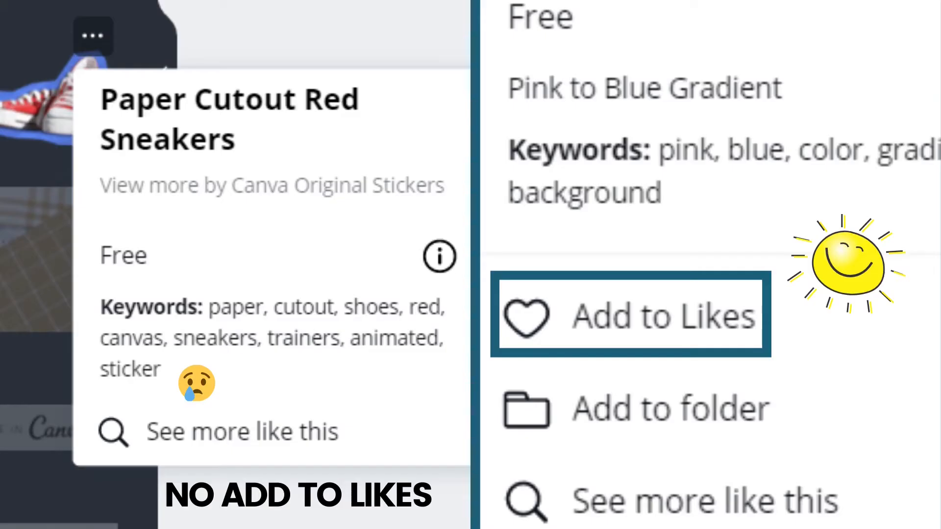